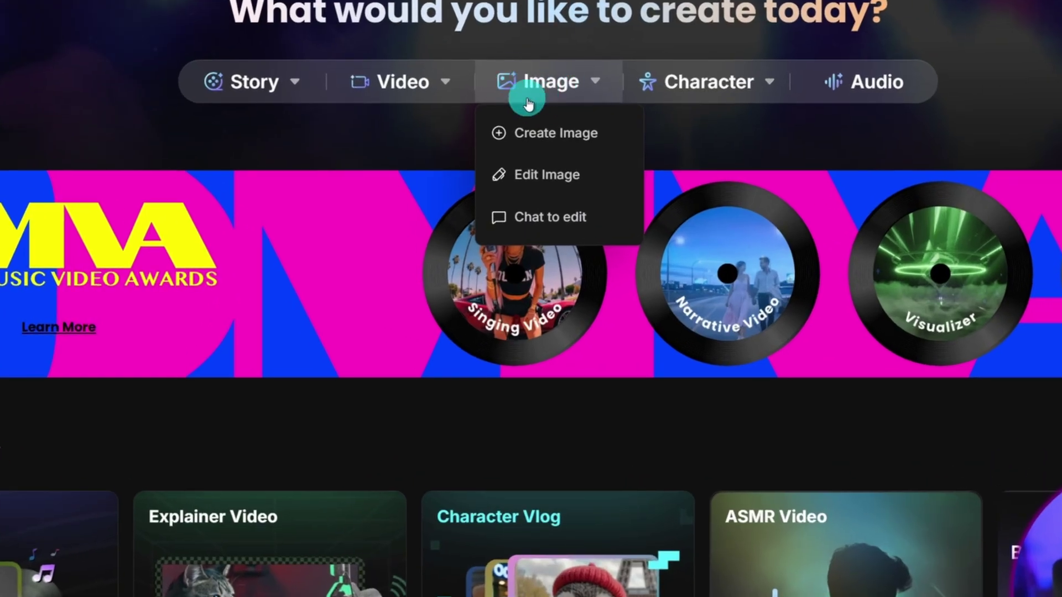
Open Chat to Edit, try GPT - Medium but keep Nano Banana, and add a boy-and-dragon image from History.
left_click(565, 221)
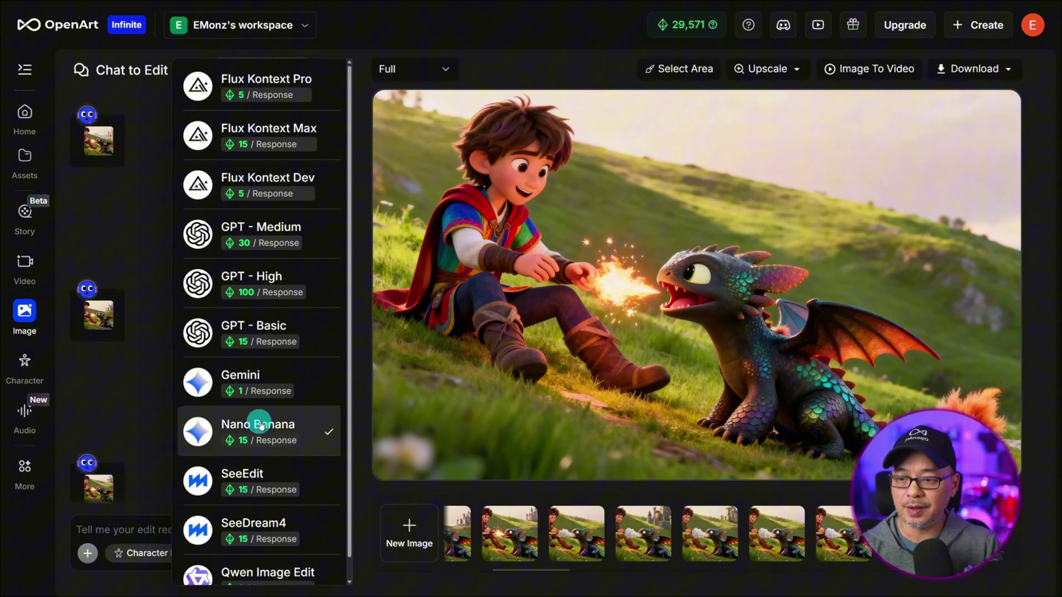
left_click(269, 427)
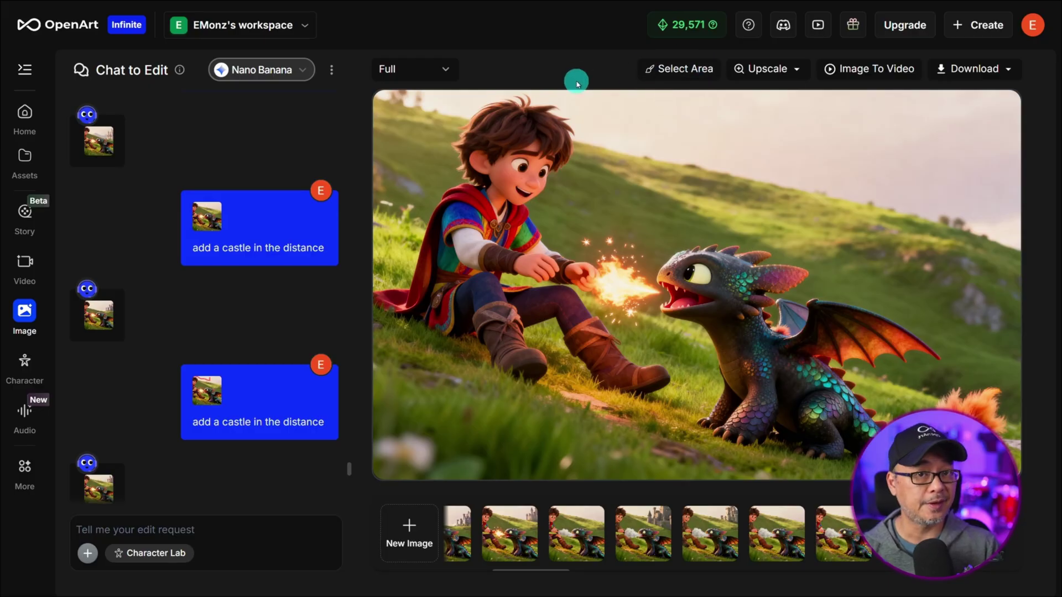
left_click(290, 70)
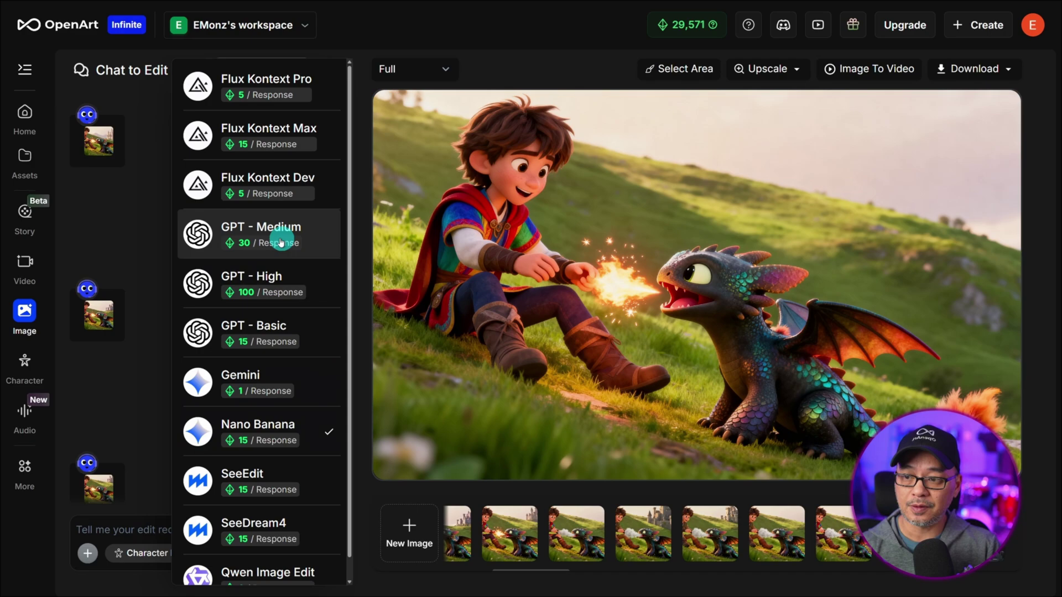
left_click(304, 250)
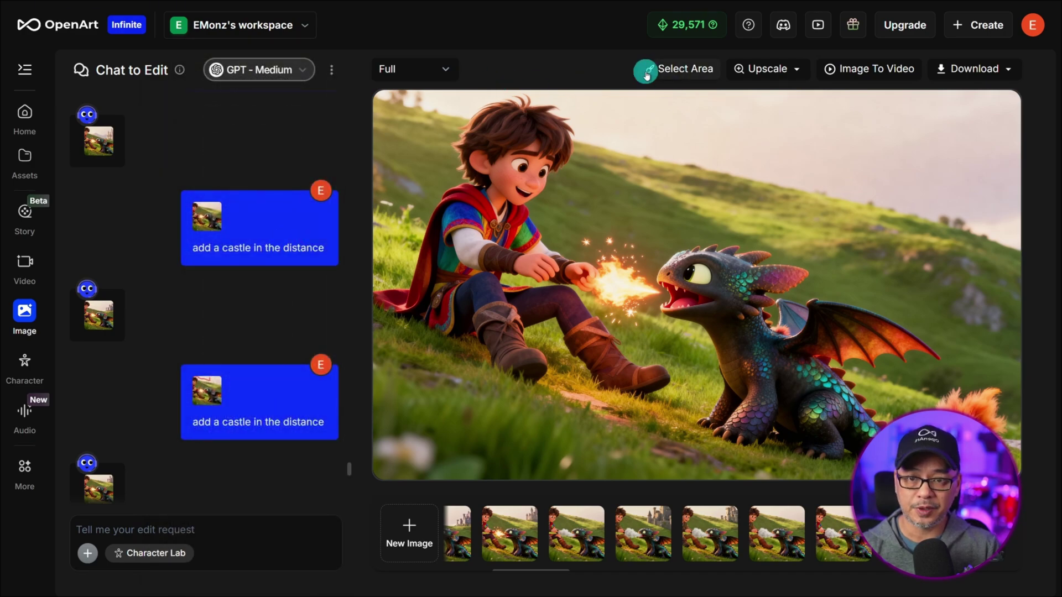
left_click(277, 69)
left_click(263, 357)
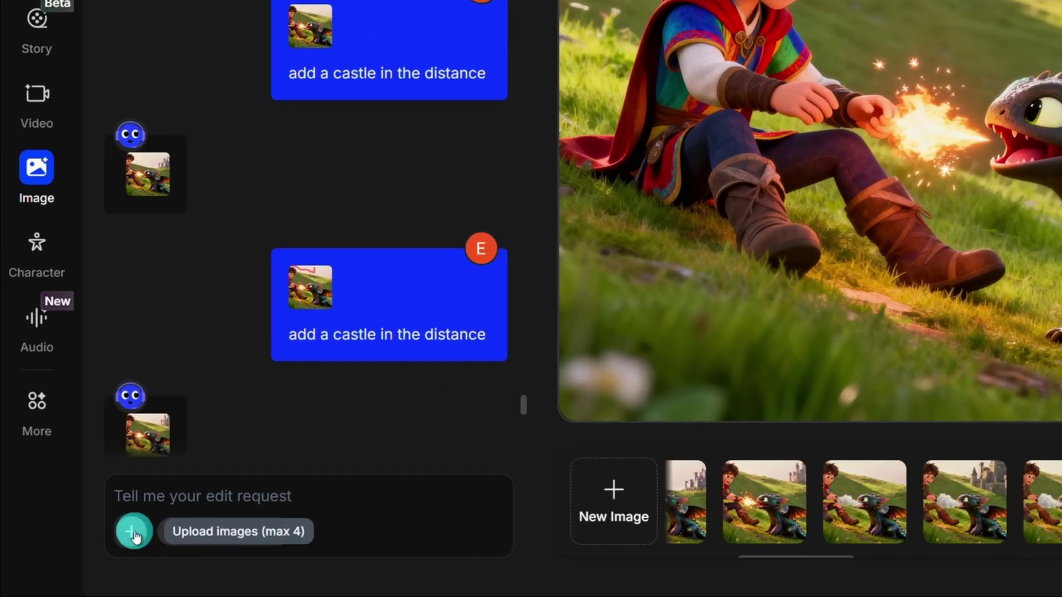
left_click(134, 534)
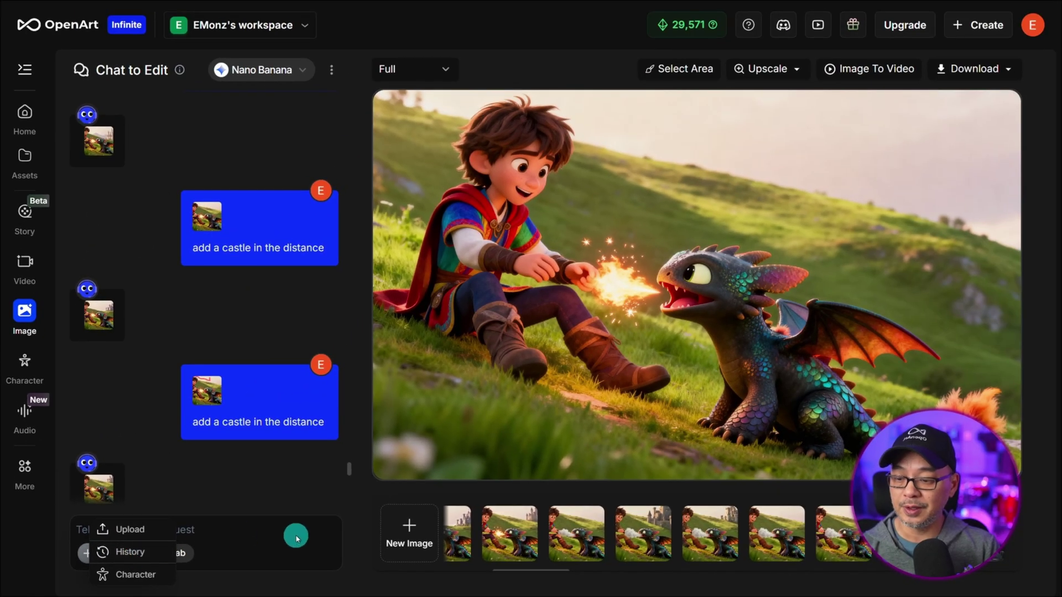
left_click(419, 506)
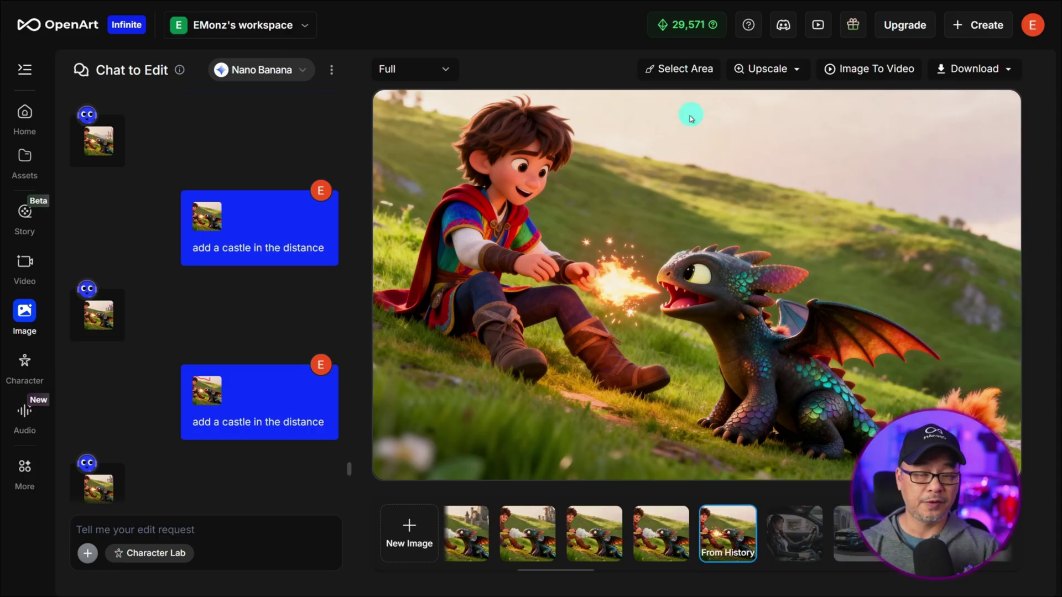
Mask the fire by the boy's hand and send 'change the fire to a puff of smoke'.
left_click(672, 72)
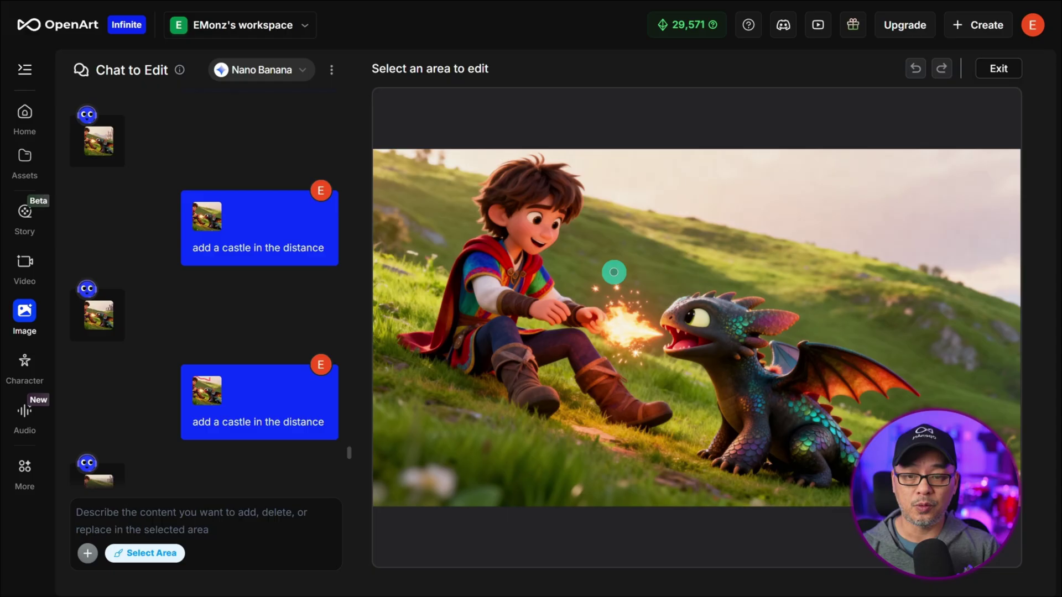
key("ctrl+z")
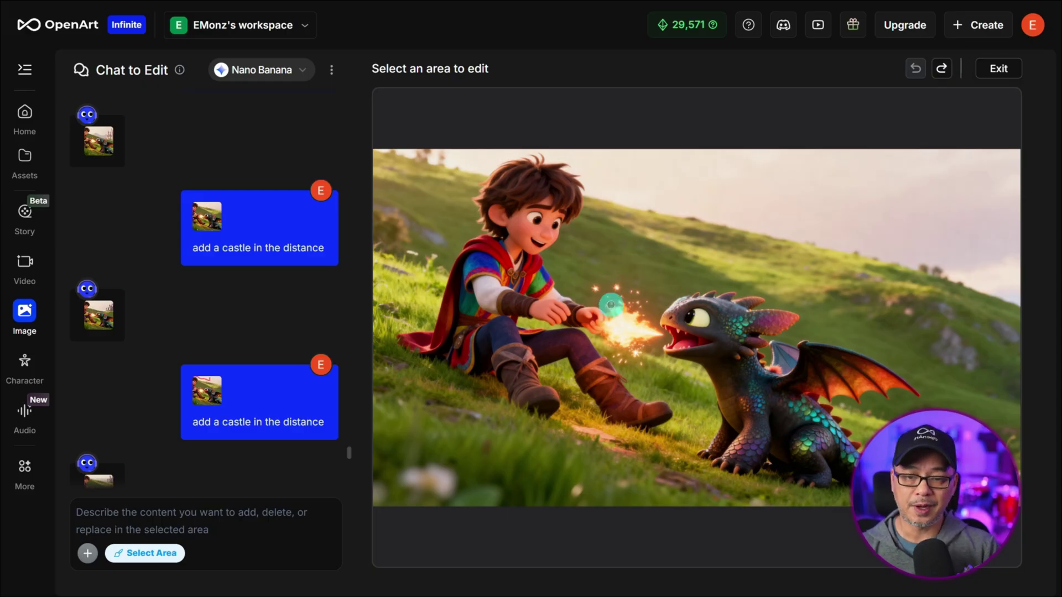
mouse_move(610, 304)
left_mouse_down()
mouse_move(646, 321)
mouse_move(606, 331)
mouse_move(642, 356)
left_mouse_up()
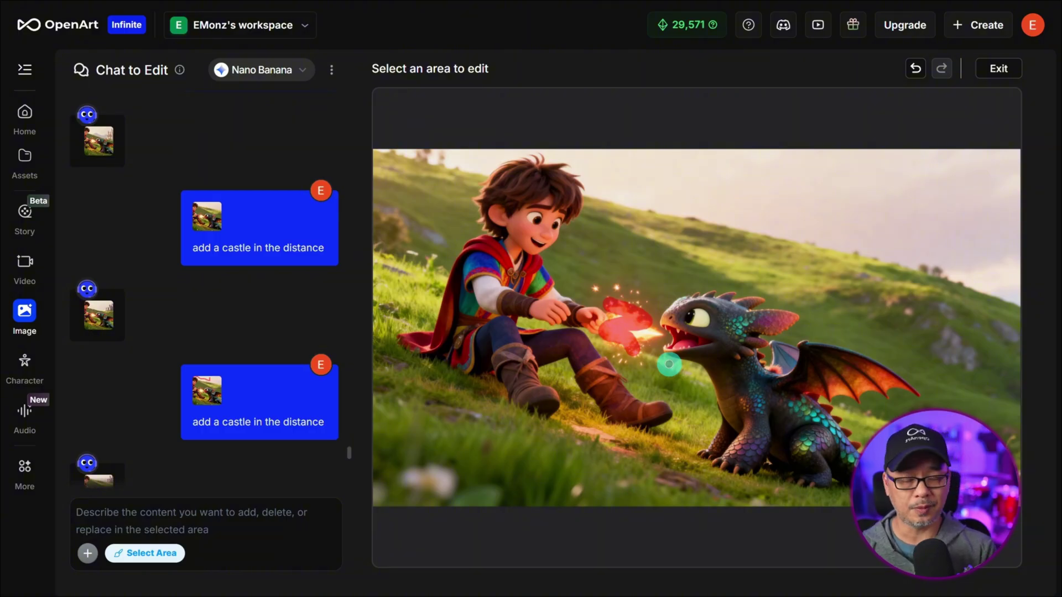
left_click(225, 512)
type("change the fire to a puff of smoke")
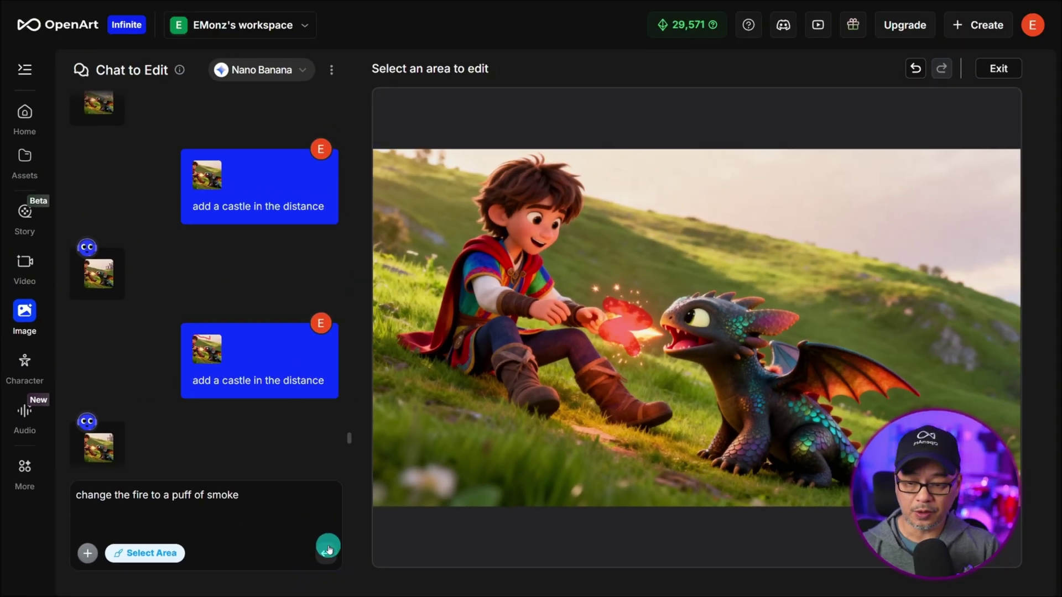
left_click(325, 551)
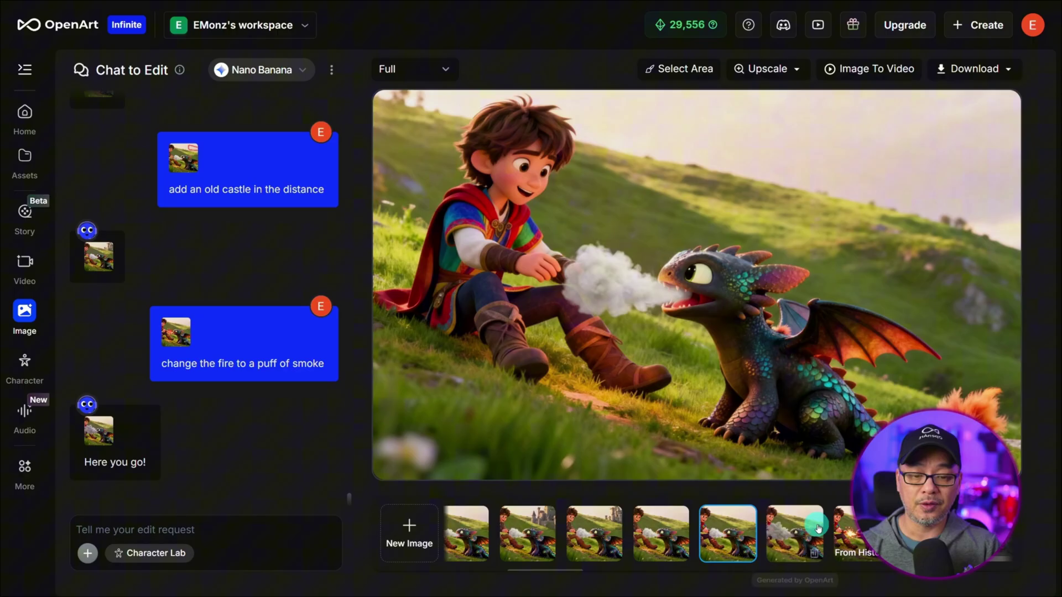
left_click(794, 525)
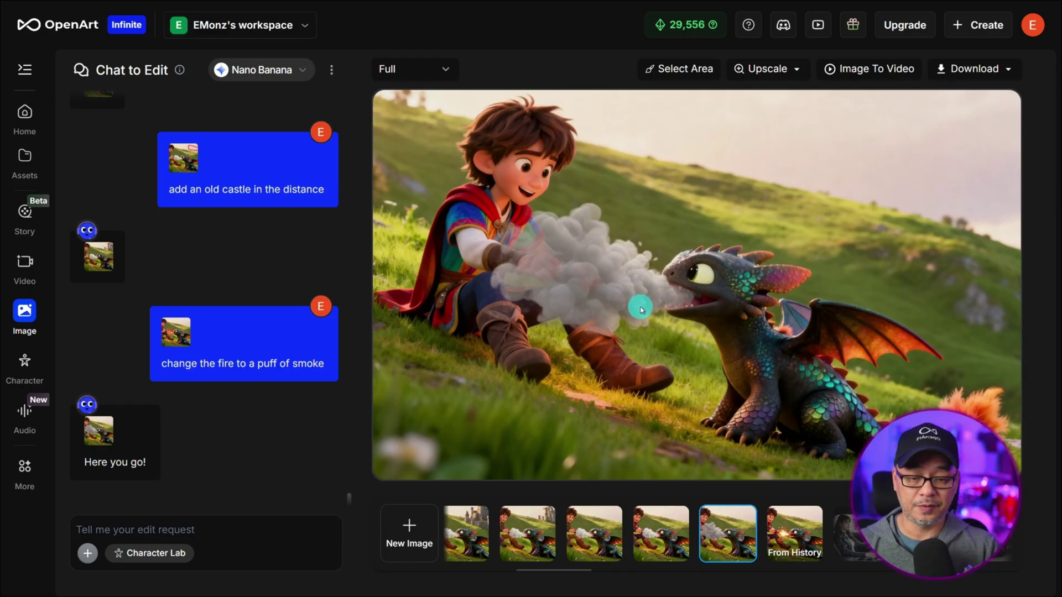
scroll(669, 534, "left", 1)
left_click(669, 534)
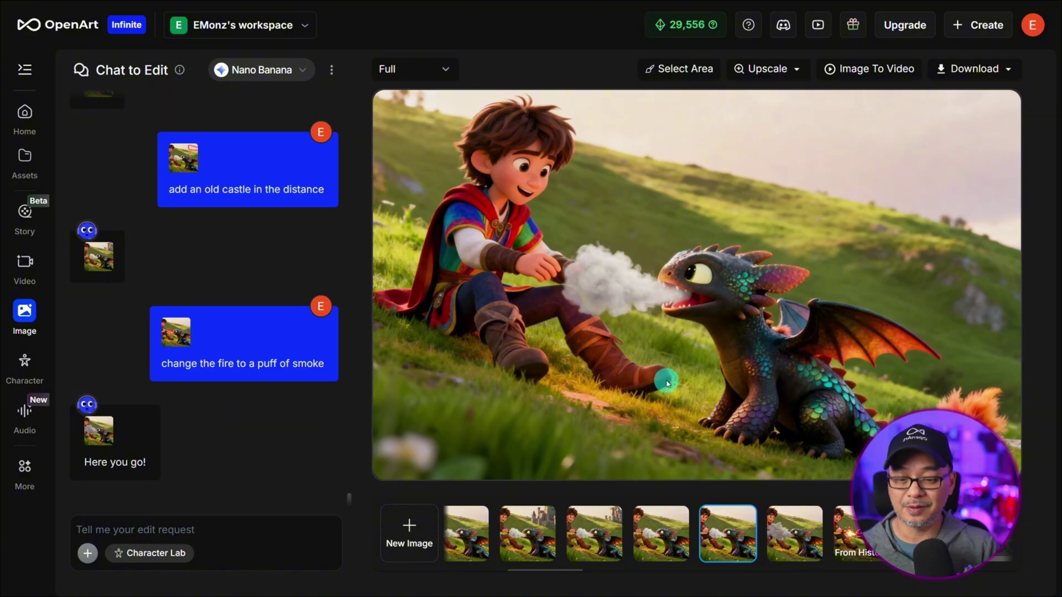
Mask the boy's cape and tunic and request 'make the outfit worn out and torn, brown and green colors'.
left_click(698, 70)
mouse_move(470, 263)
left_mouse_down()
mouse_move(454, 345)
mouse_move(420, 345)
mouse_move(469, 326)
mouse_move(496, 260)
mouse_move(544, 293)
mouse_move(473, 278)
mouse_move(521, 312)
mouse_move(470, 328)
mouse_move(508, 346)
mouse_move(529, 399)
mouse_move(533, 345)
mouse_move(569, 347)
mouse_move(623, 400)
left_mouse_up()
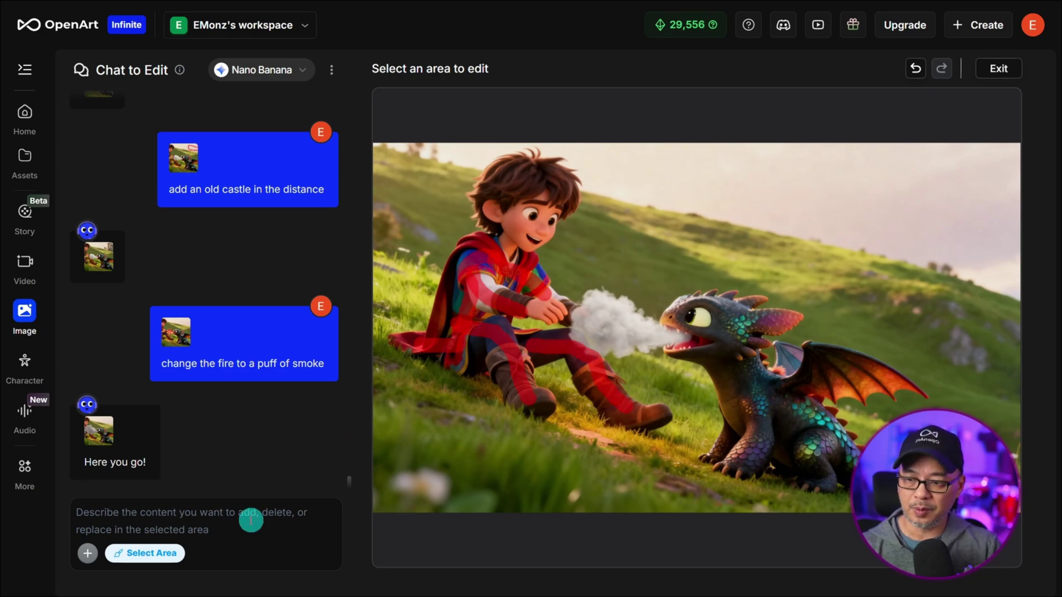
type("make the outfit worn out and torn, brown and green colors")
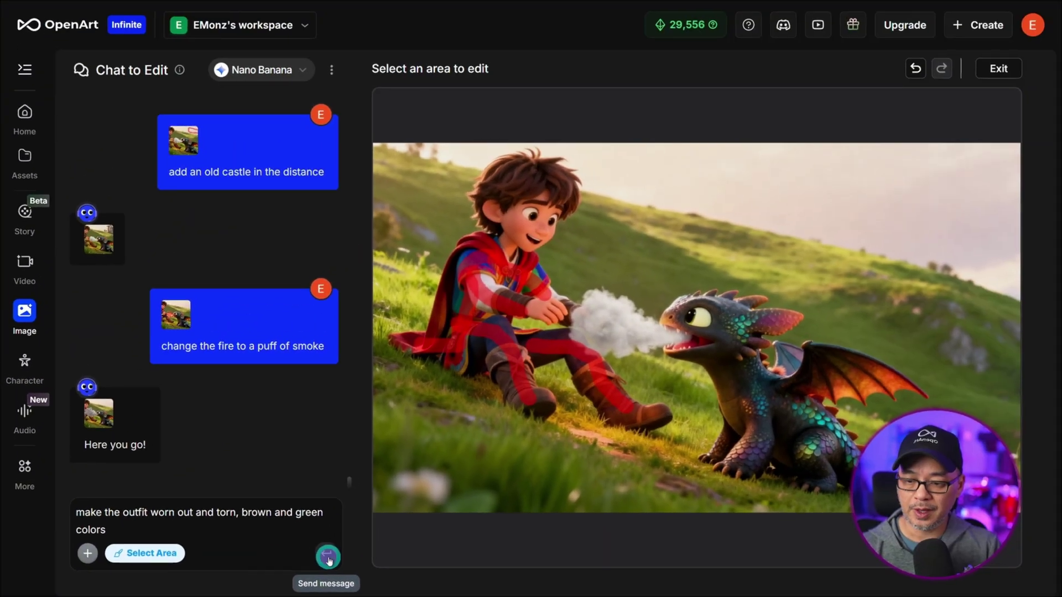
left_click(328, 558)
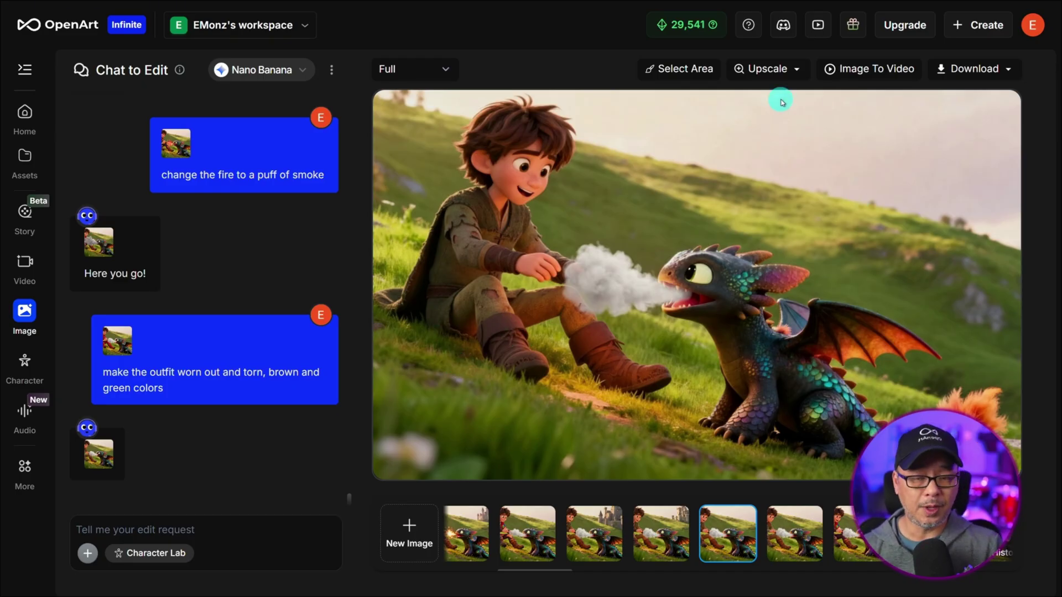
Re-mask the distant right-hand sky and send 'add an old castle in the distance'.
left_click(694, 69)
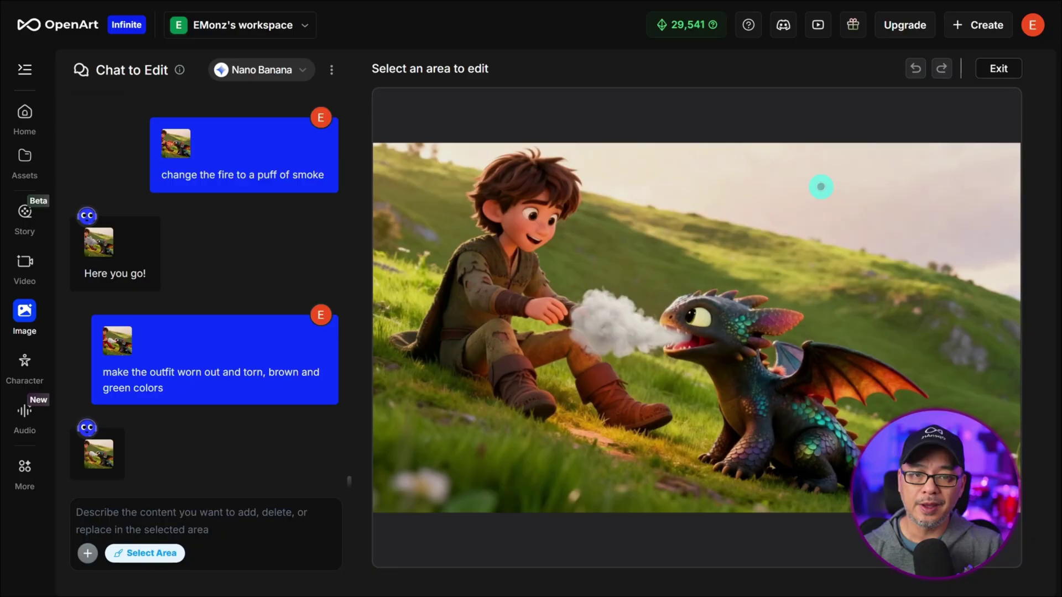
mouse_move(783, 175)
left_mouse_down()
mouse_move(795, 212)
mouse_move(877, 171)
mouse_move(933, 160)
mouse_move(978, 178)
mouse_move(1009, 239)
mouse_move(920, 252)
mouse_move(807, 224)
mouse_move(980, 224)
mouse_move(836, 195)
mouse_move(979, 171)
mouse_move(818, 173)
mouse_move(838, 165)
mouse_move(771, 202)
mouse_move(976, 229)
mouse_move(960, 209)
left_mouse_up()
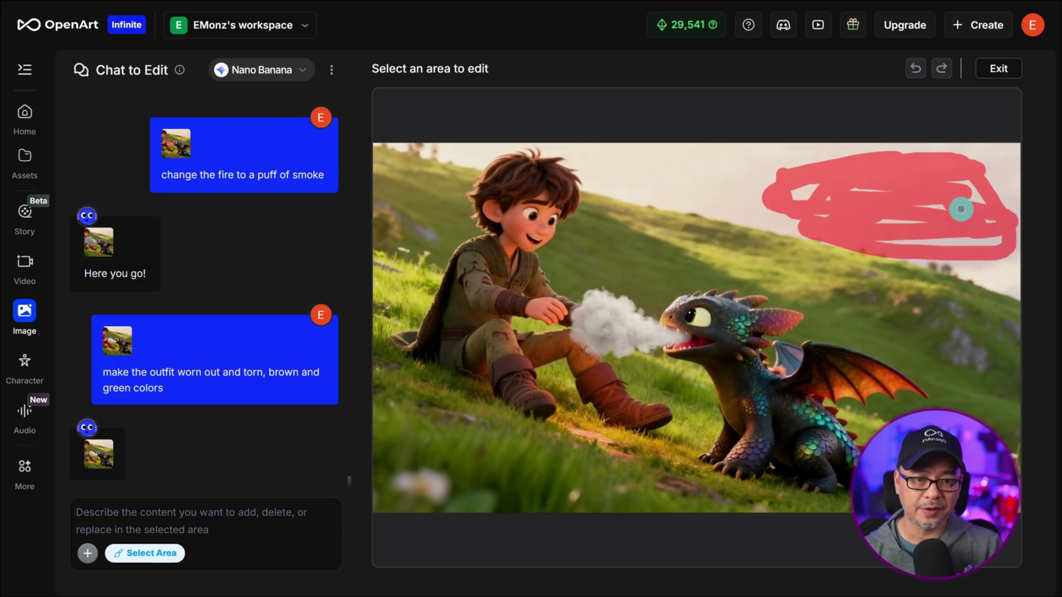
left_click(913, 77)
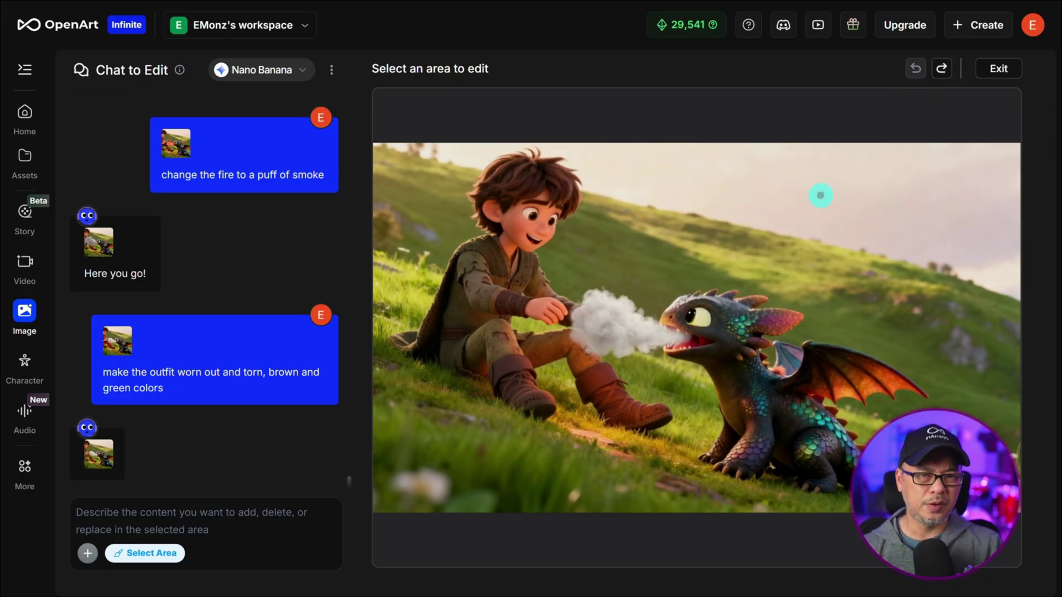
mouse_move(824, 192)
left_mouse_down()
mouse_move(863, 175)
mouse_move(966, 227)
mouse_move(829, 206)
left_mouse_up()
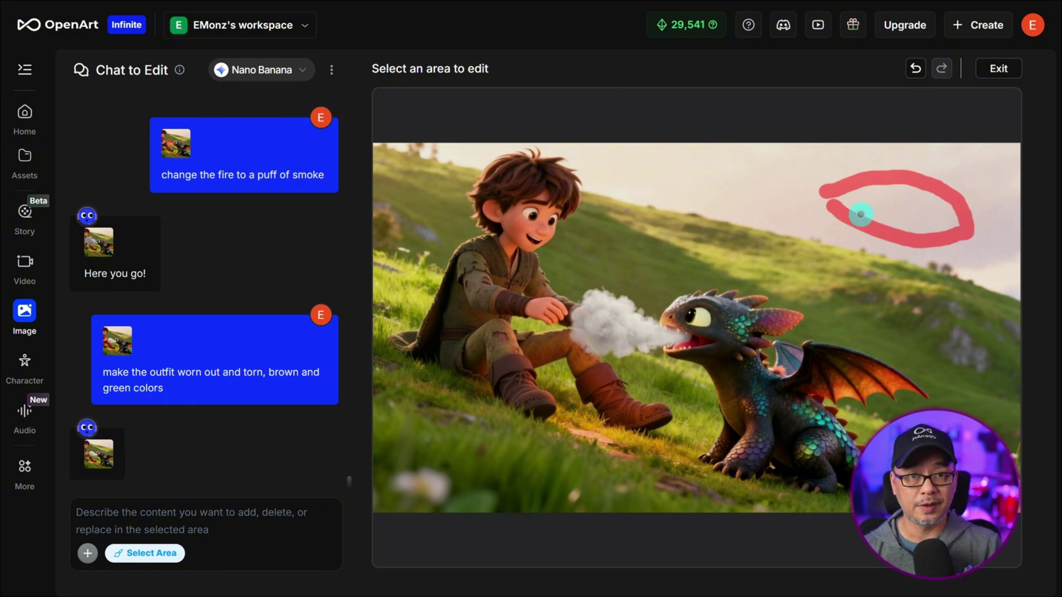
left_click(215, 505)
type("add an old castle in the distance")
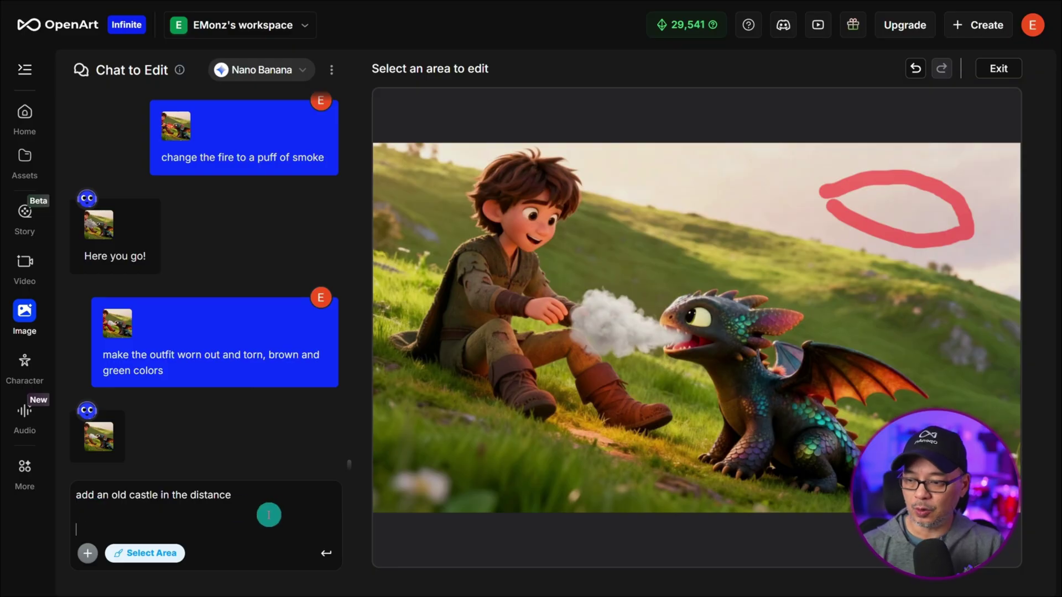
left_click(330, 552)
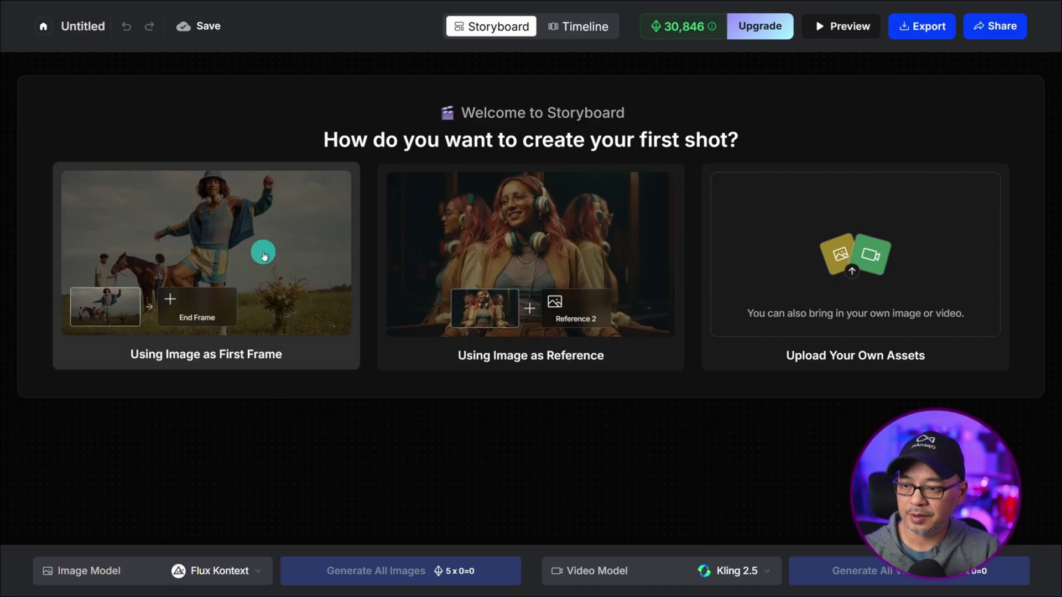
Start the storyboard using an image as first frame, add a blank shot, and delete the sample-image shot.
left_click(263, 254)
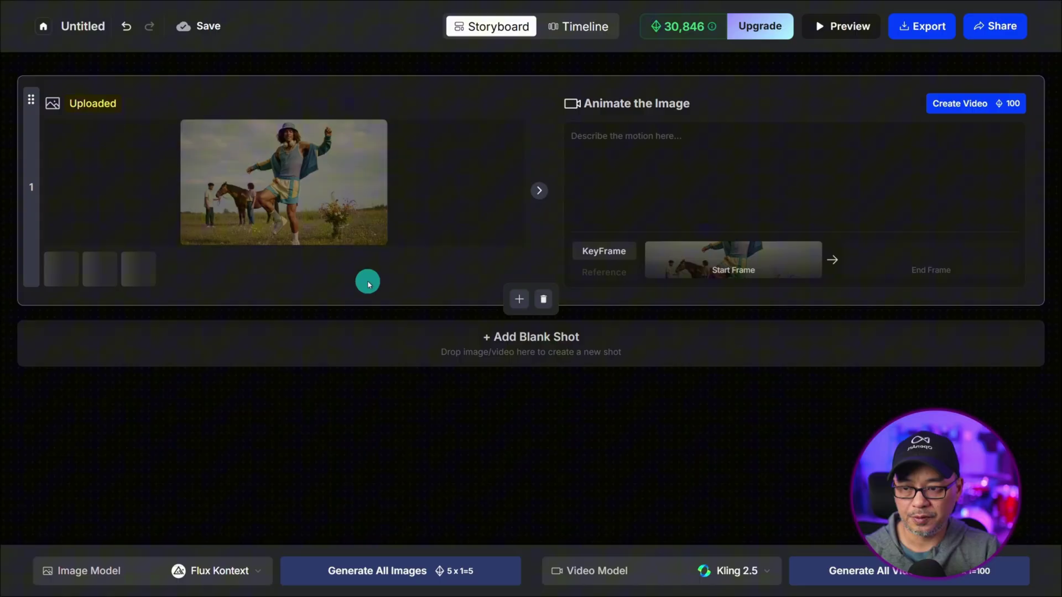
left_click(519, 300)
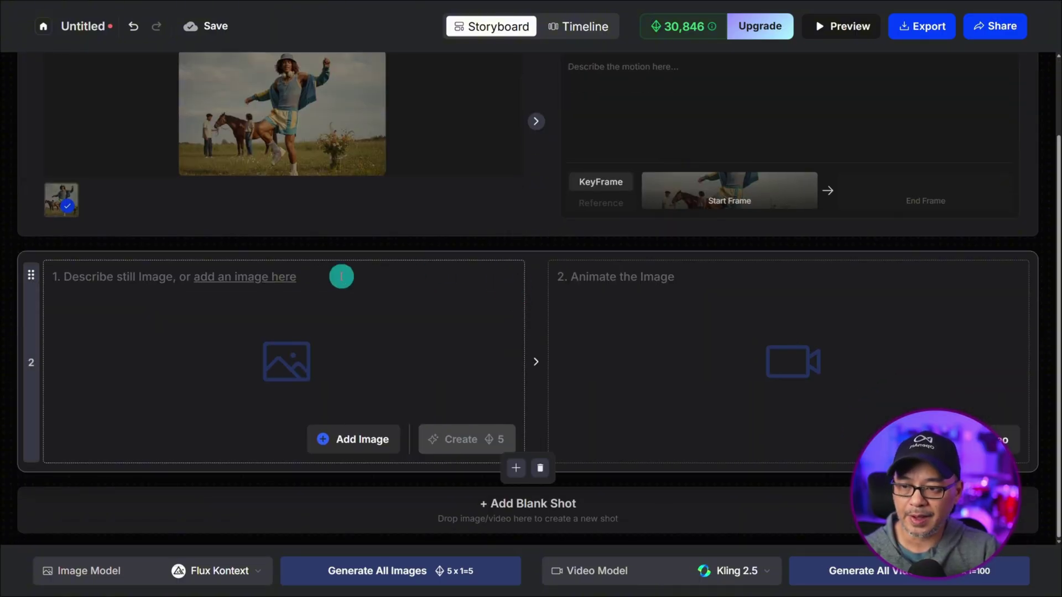
scroll(437, 265, "up", 1)
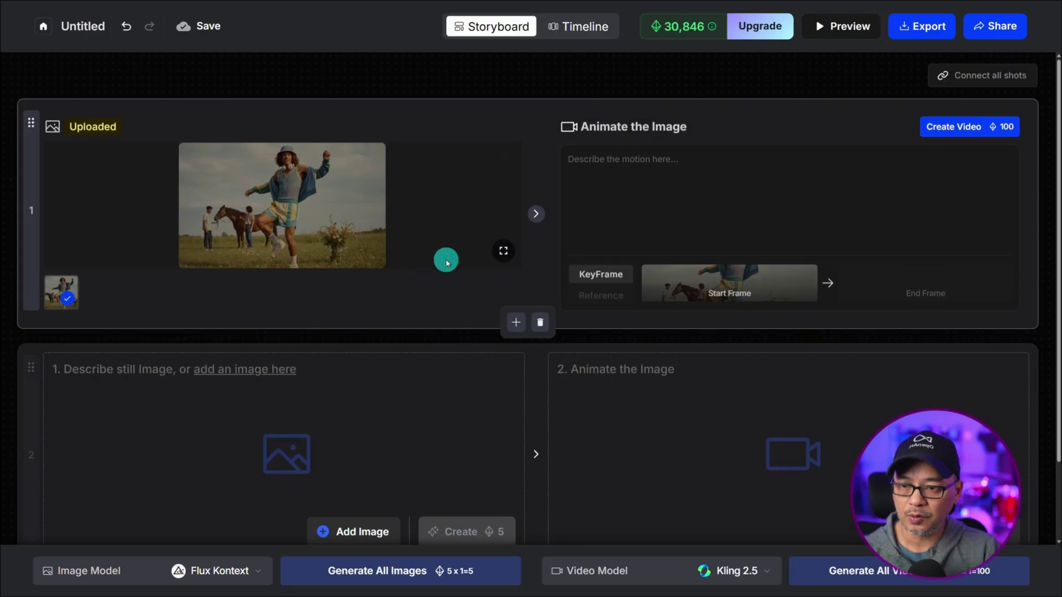
left_click(539, 321)
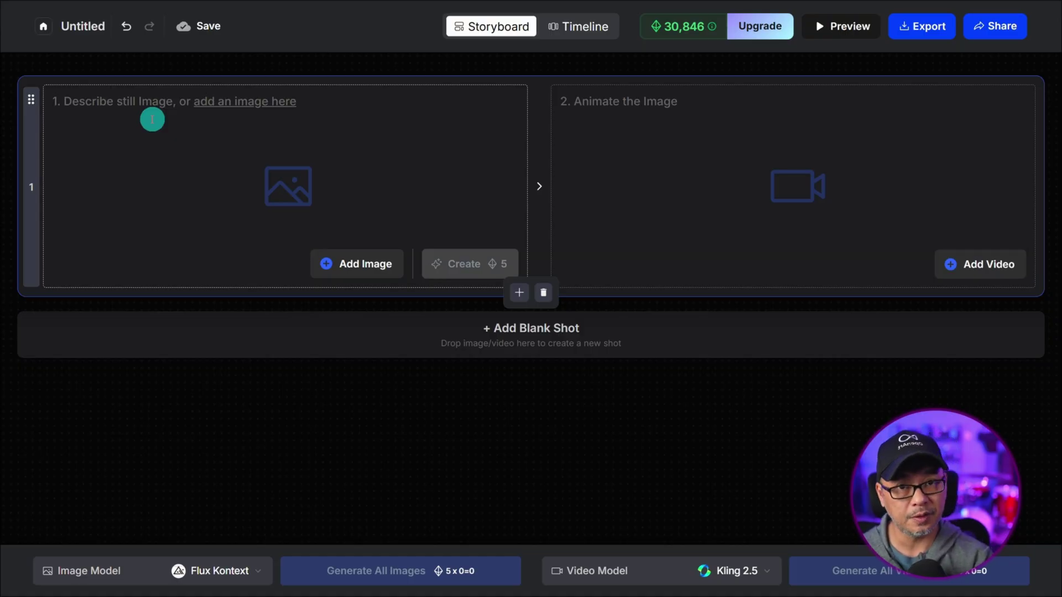
Paste the Pixar-style cute dragon trainer prompt into shot 1, then create and retry the image.
left_click(152, 119)
type("a cute and adorable dragon trainer, training a baby dragon, pixar style")
key("ctrl+a")
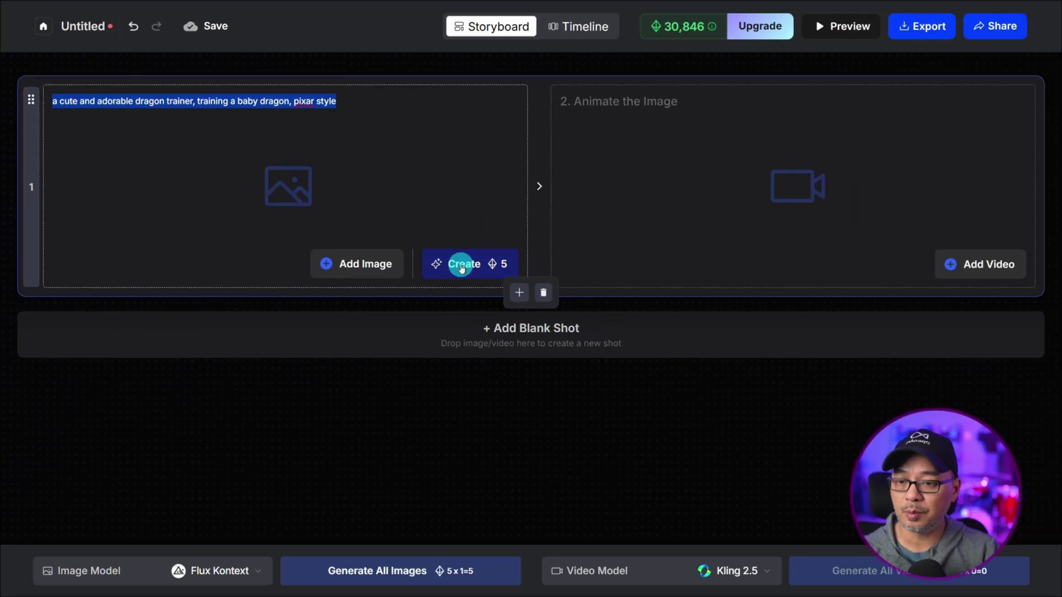
left_click(782, 448)
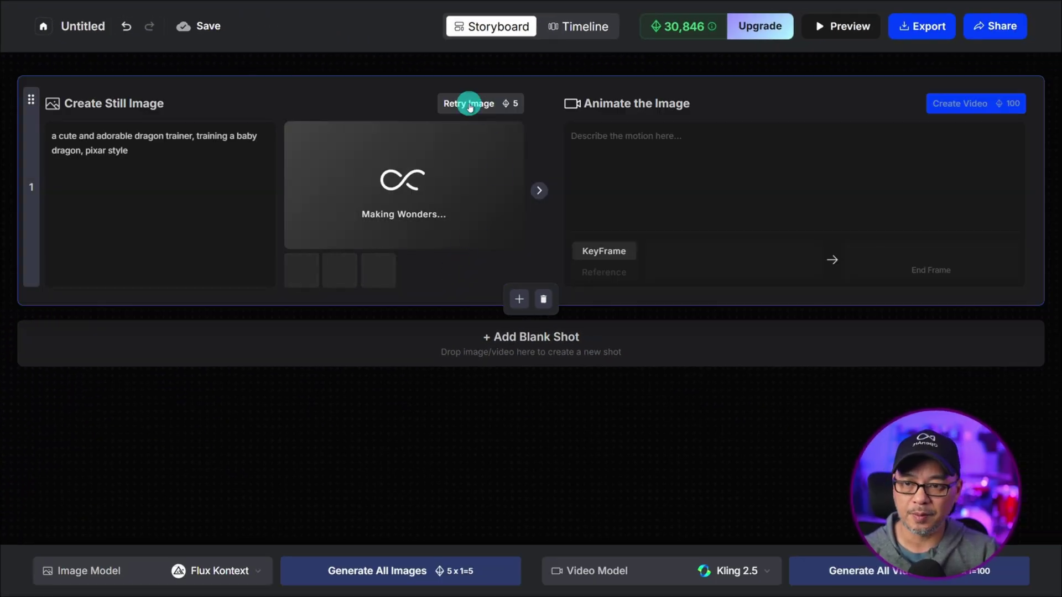
left_click(467, 104)
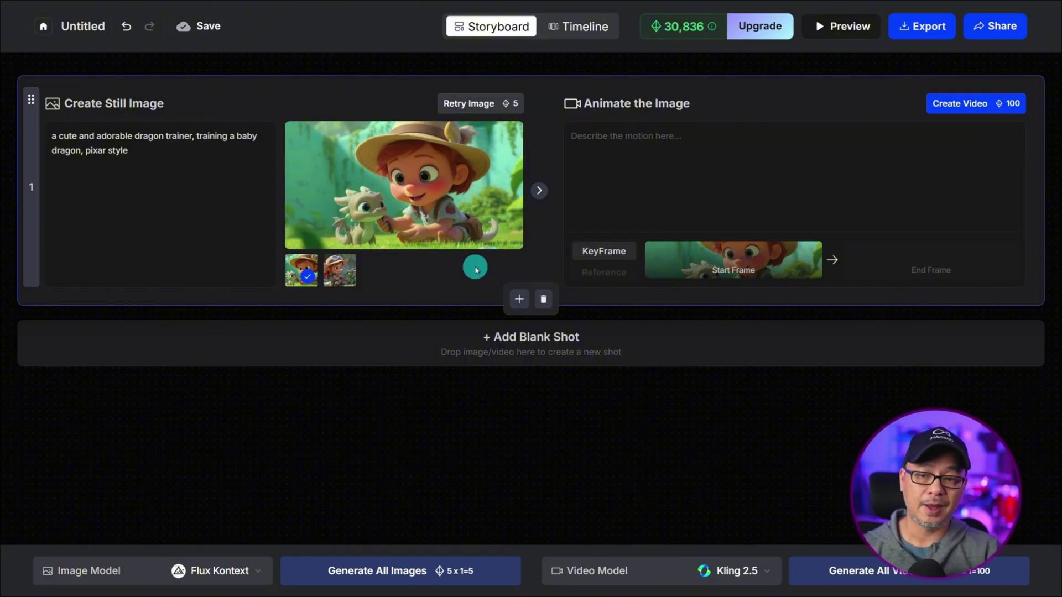
mouse_move(507, 139)
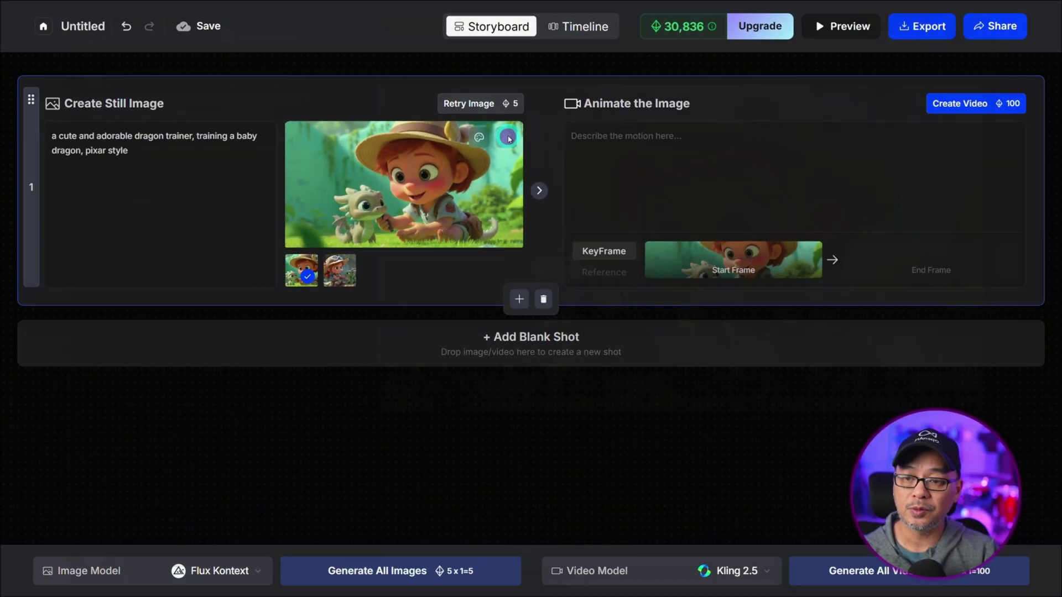
In Chat to Edit, mask the stray tail, request 'remive the tail', and confirm the update to the shot.
left_click(861, 235)
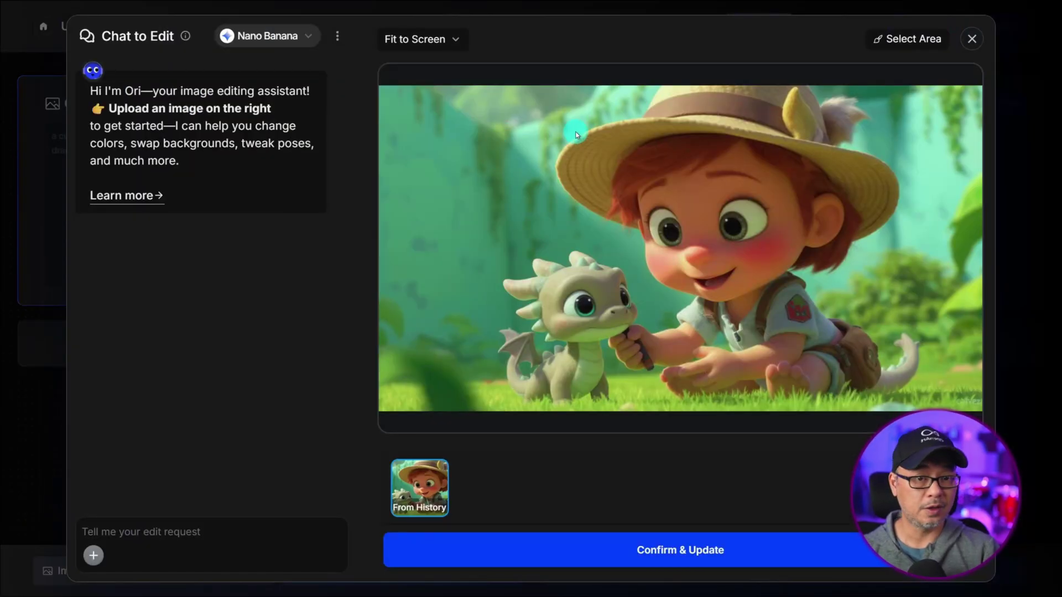
left_click(884, 44)
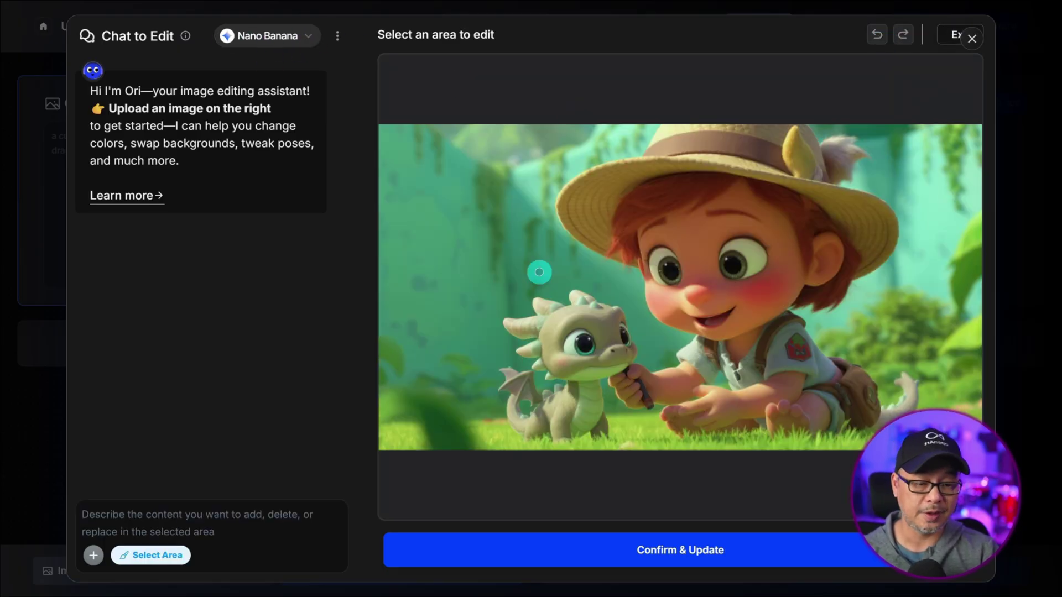
left_click_drag(909, 409, 906, 366)
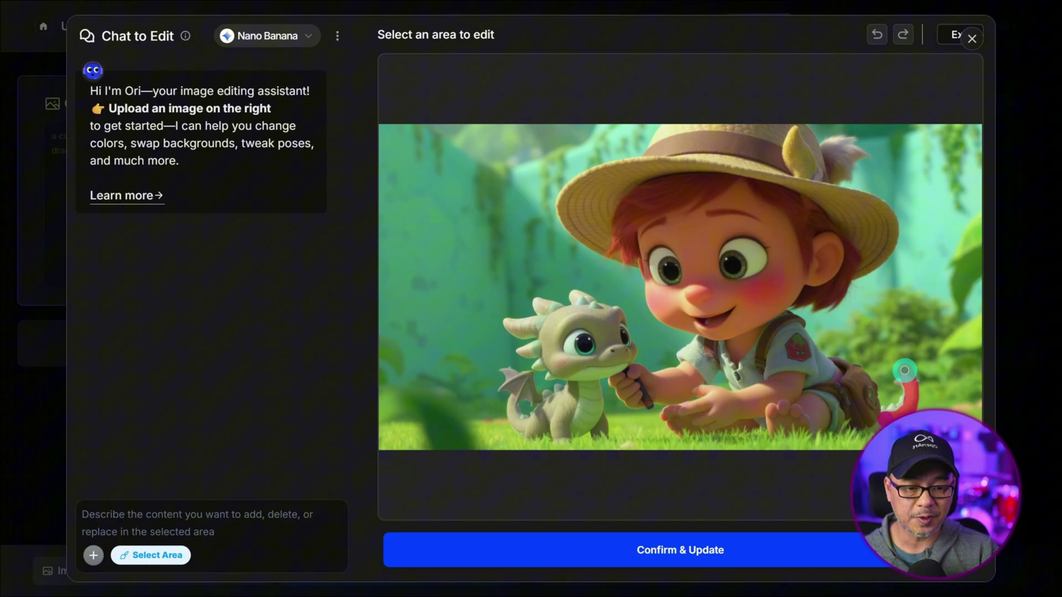
left_click(196, 522)
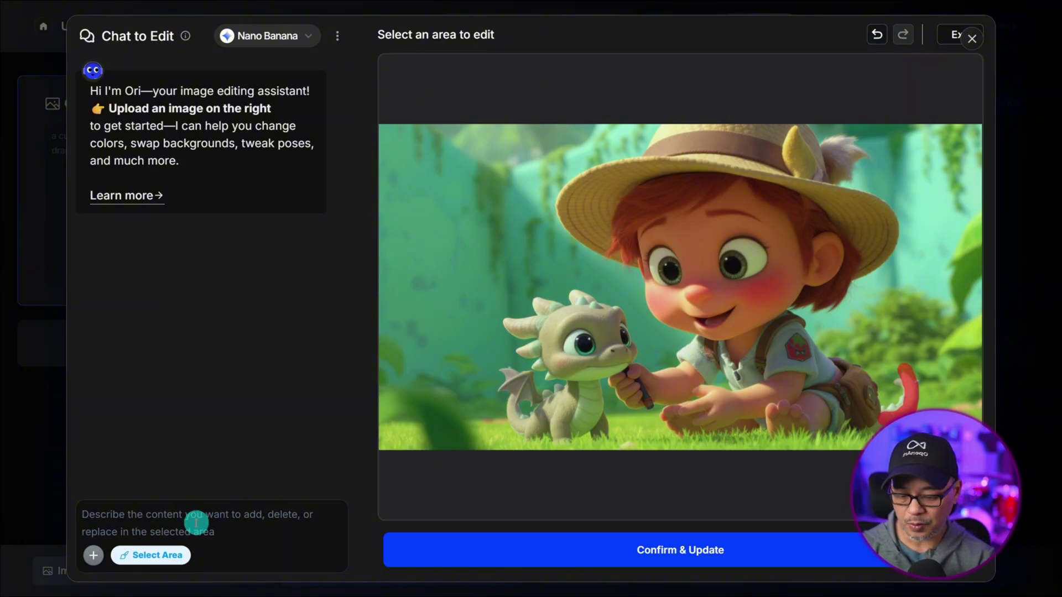
type("remive the tail")
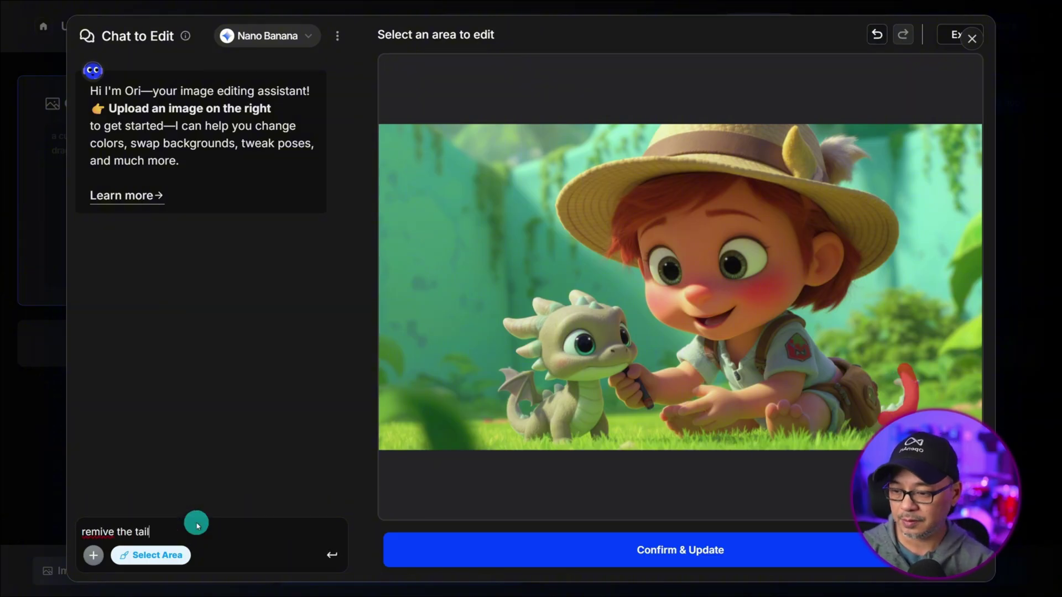
left_click(332, 554)
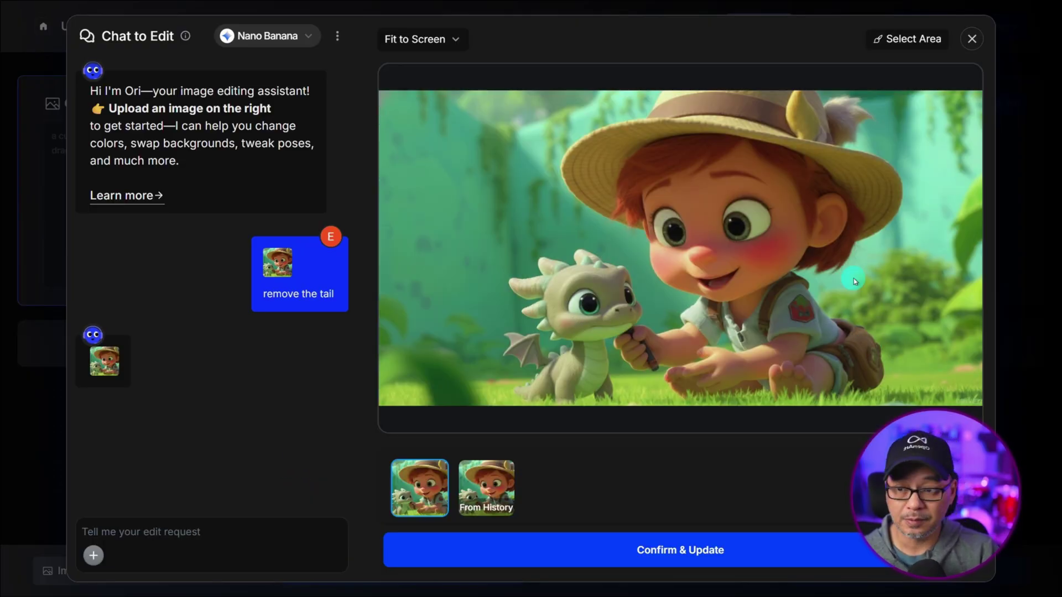
left_click(684, 549)
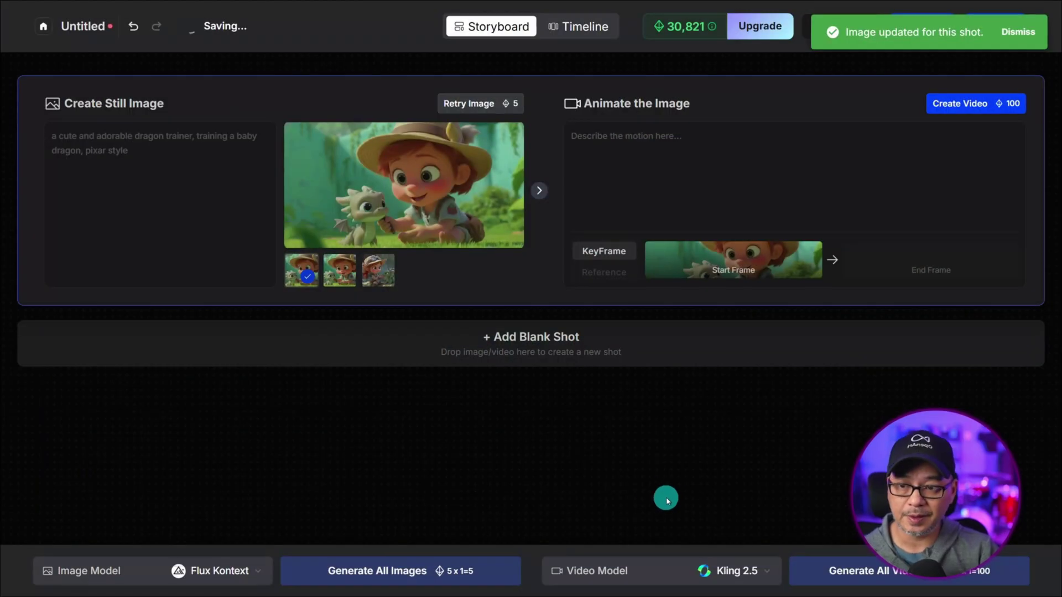
Choose the third version, the goggled girl beside the green dragon, as shot 1's image.
mouse_move(416, 207)
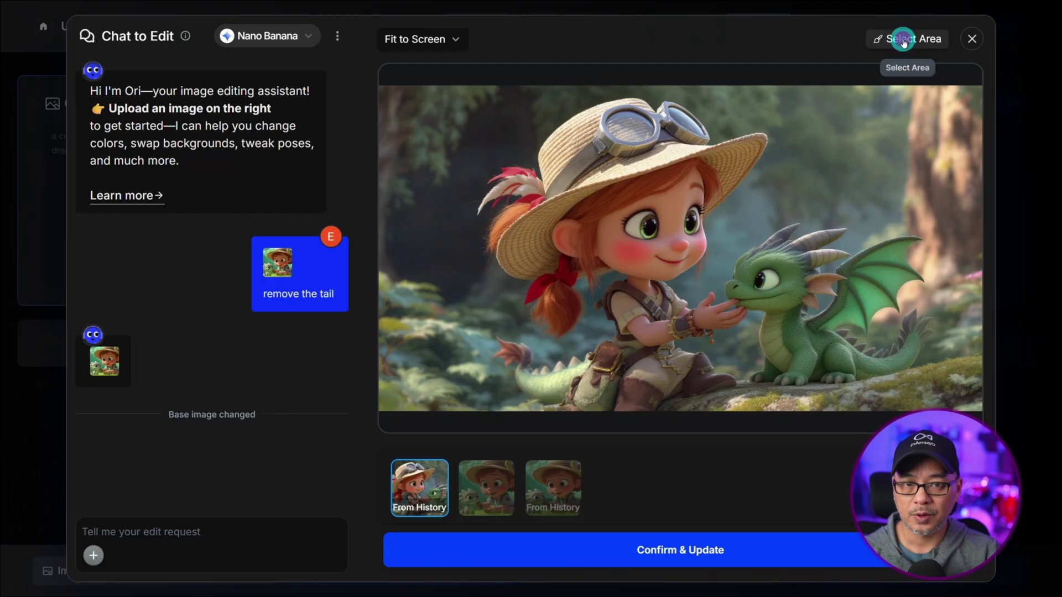
Mask the girl's tail for removal and apply the tail-free image to shot 1.
left_click(903, 40)
left_click_drag(575, 412, 505, 387)
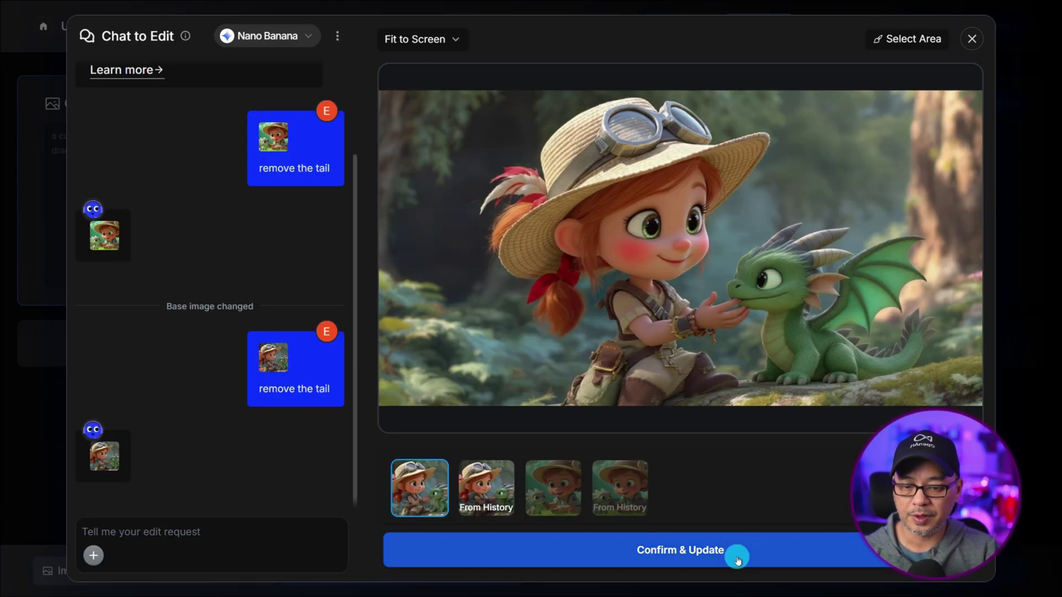
left_click(737, 557)
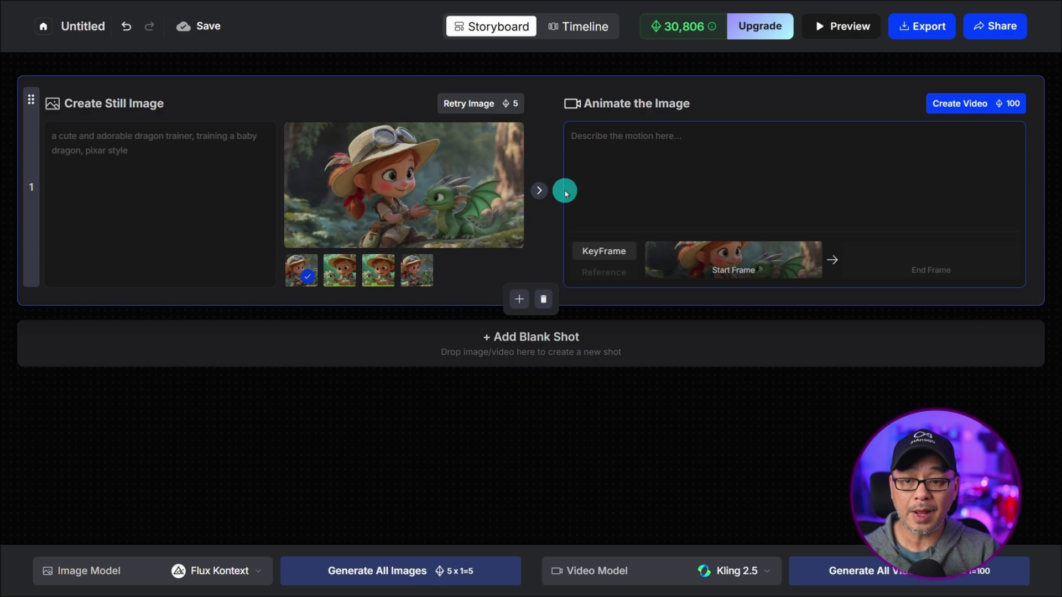
left_click(628, 163)
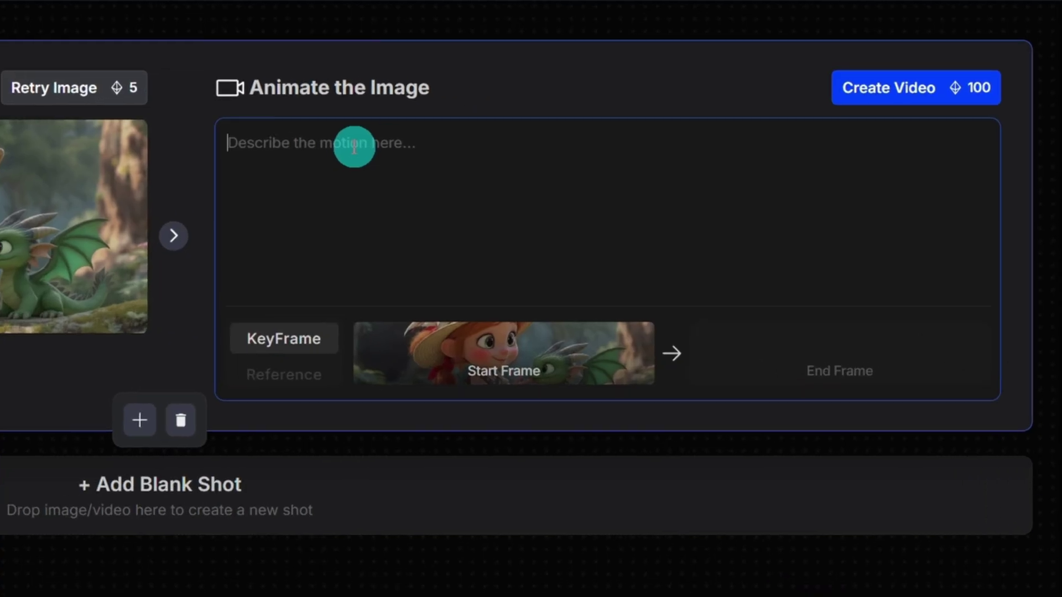
Paste the motion prompt of the girl petting the approaching baby dragon and generate the video twice.
type("the girl pets the baby dragon as it approaches her to cuddle")
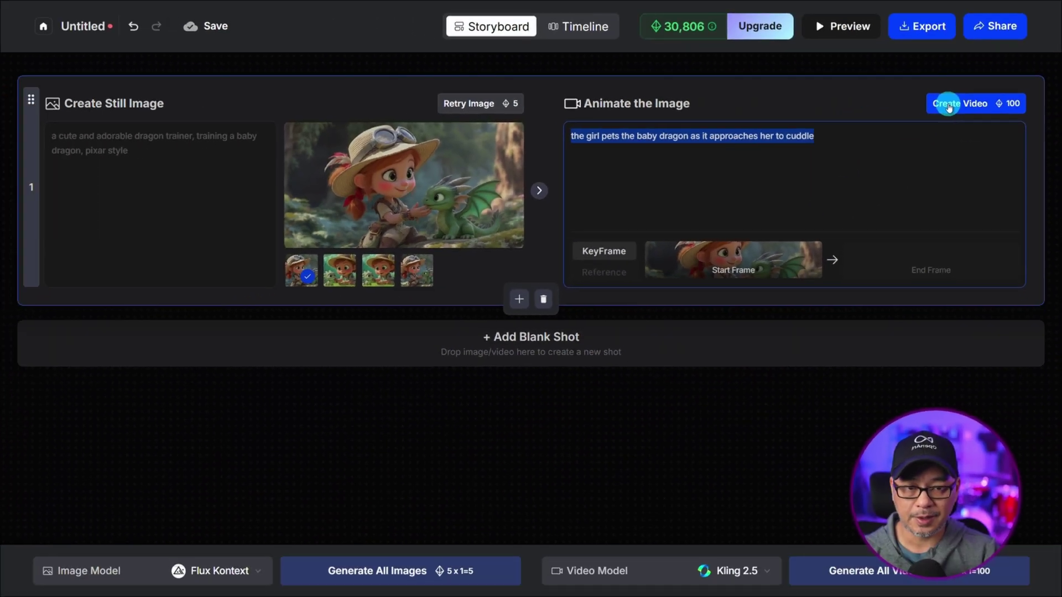
left_click(940, 104)
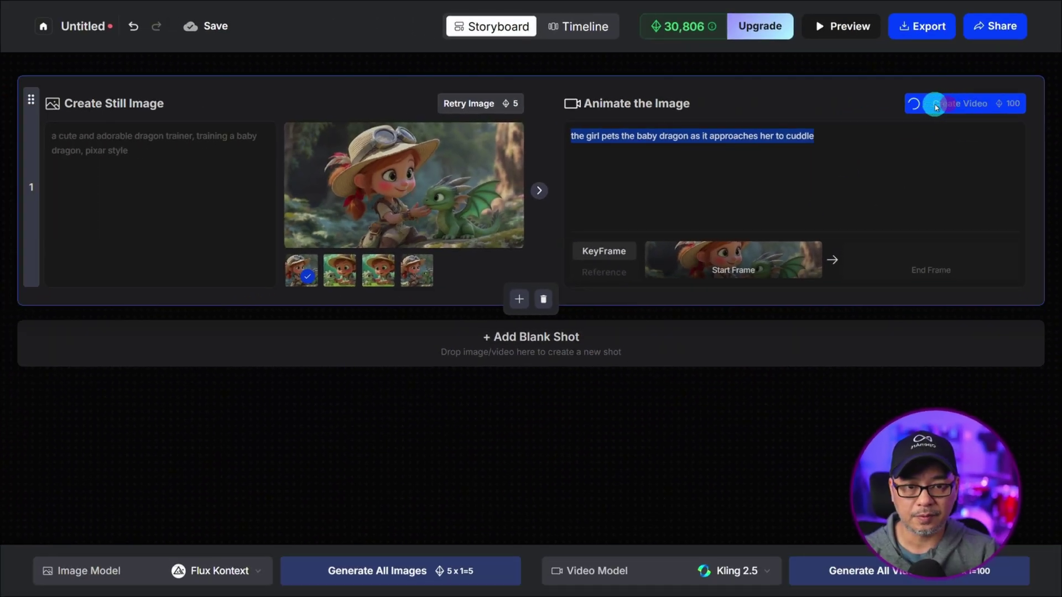
left_click(934, 104)
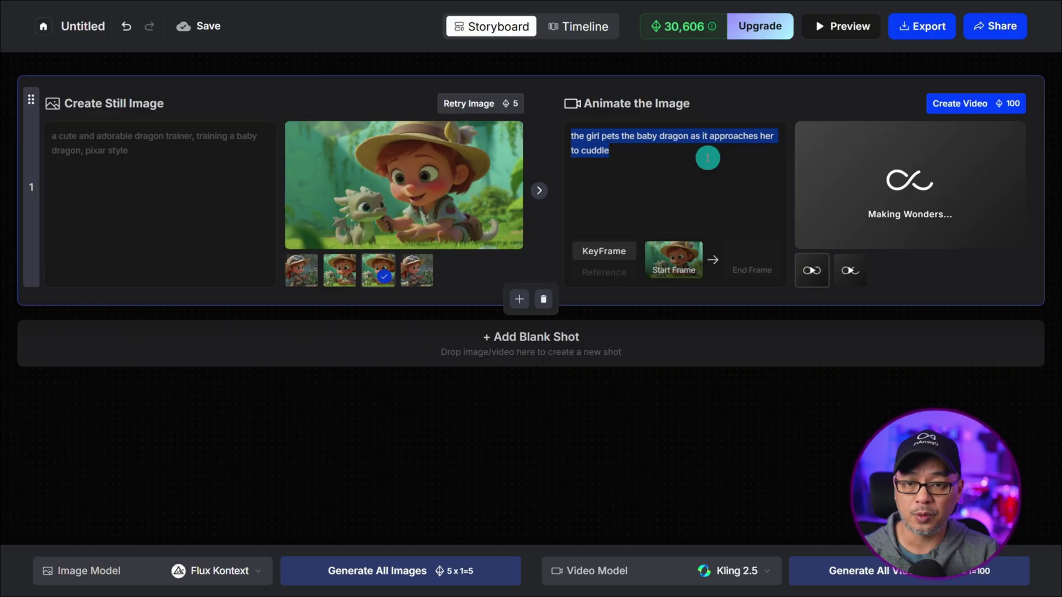
left_click(714, 196)
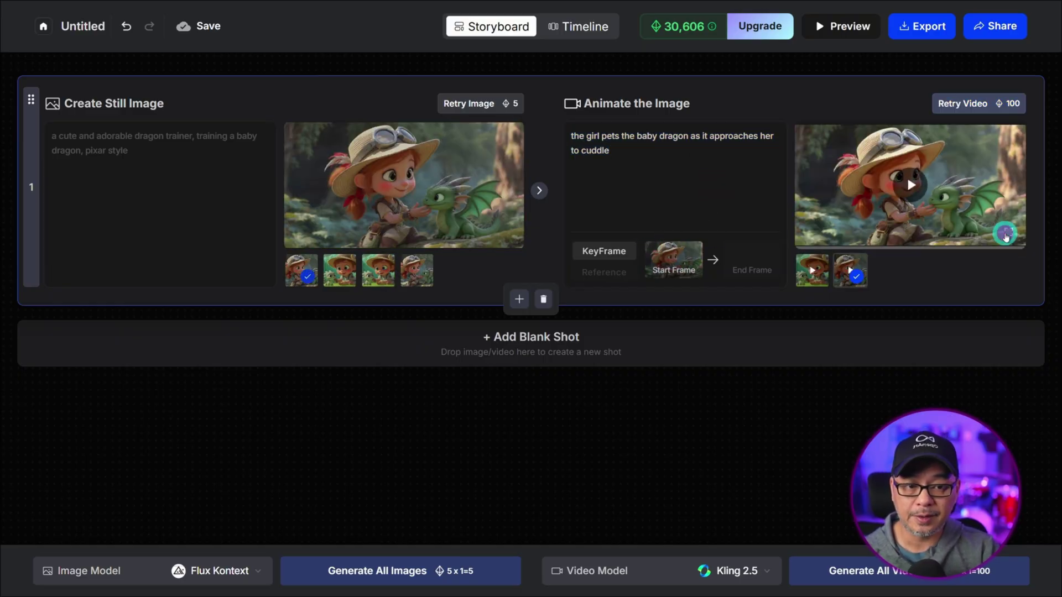
Play the finished girl-and-dragon video clip from its thumbnail.
left_click(1005, 237)
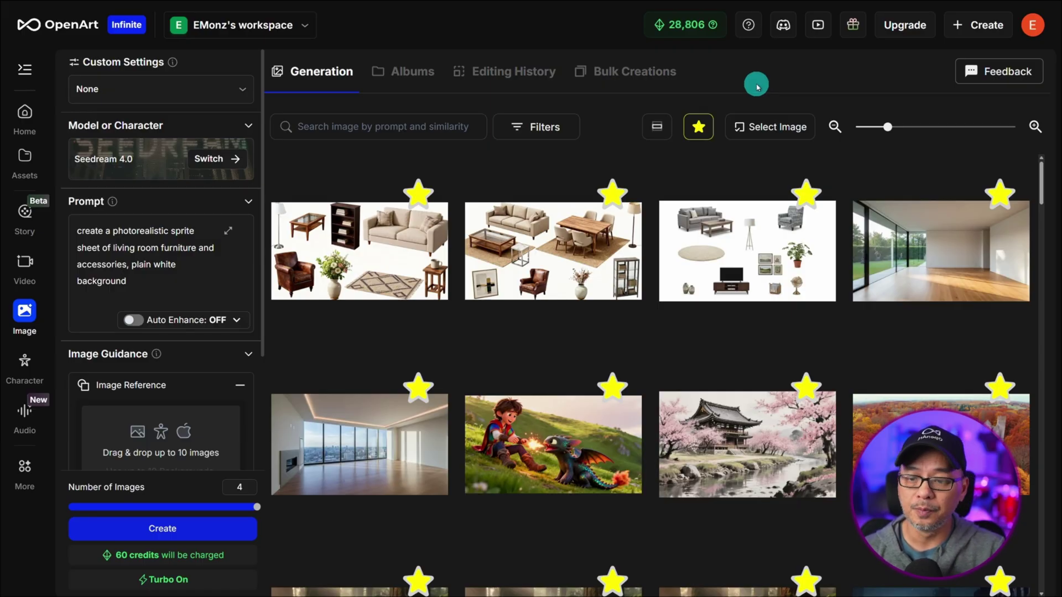
Open the details of the empty city-view living-room image in the gallery.
left_click(357, 412)
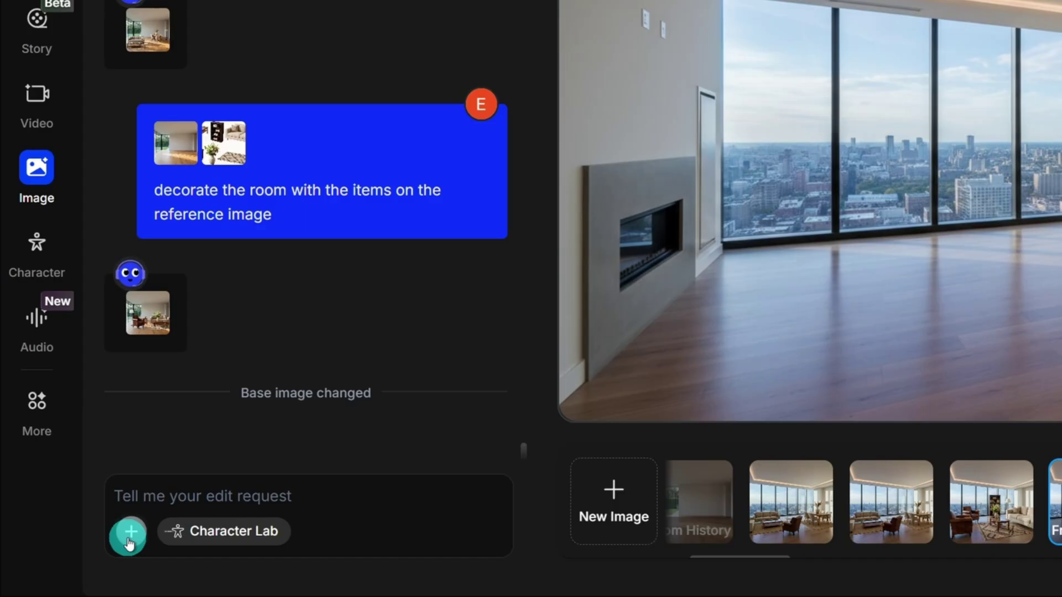
Attach the furniture reference image from History to the edit chat.
left_click(132, 531)
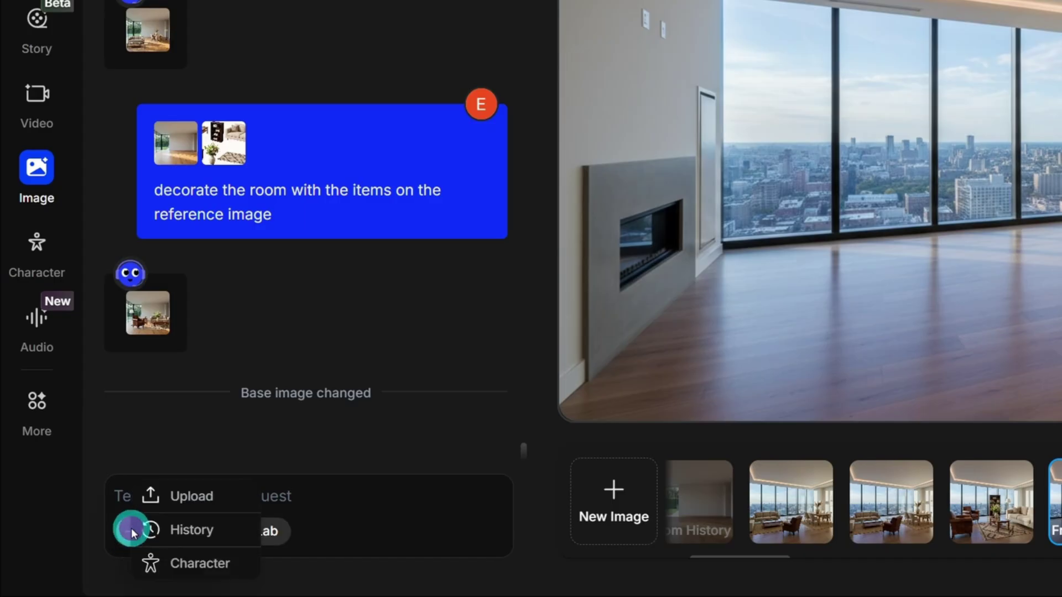
left_click(193, 529)
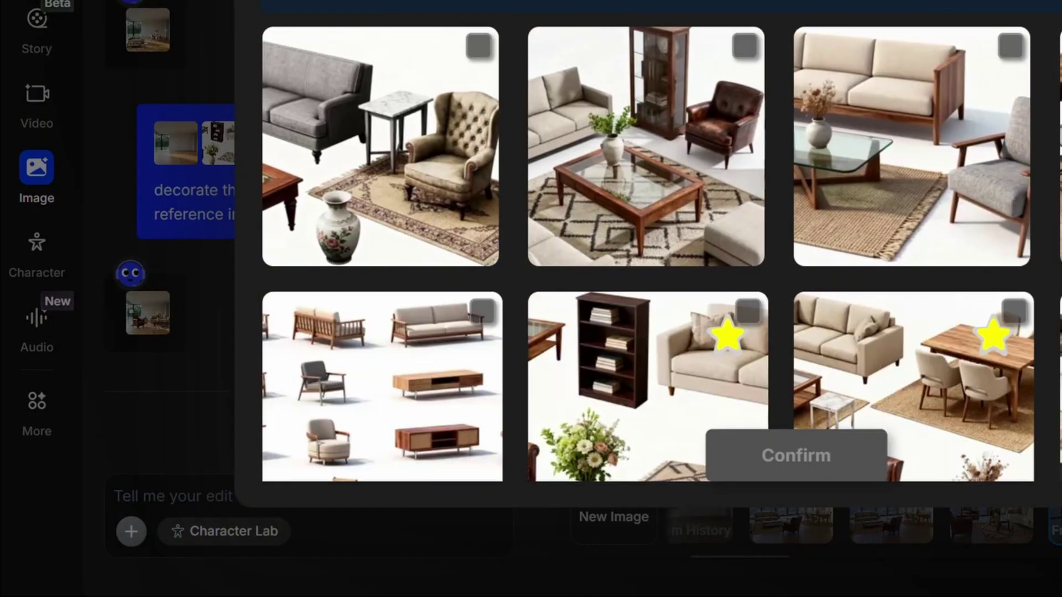
scroll(929, 213, "down", 3)
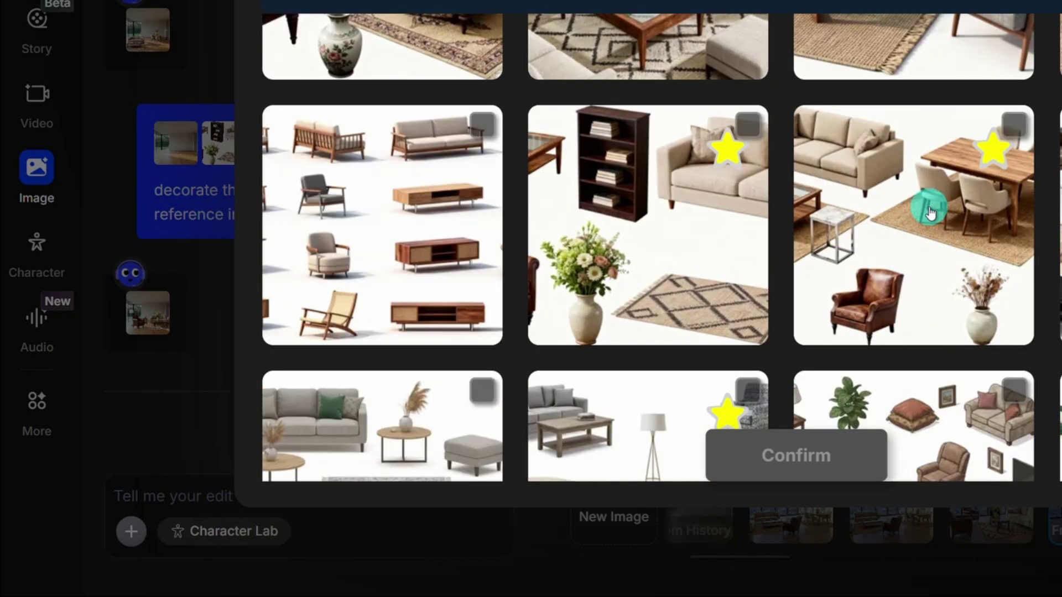
left_click(930, 213)
left_click(838, 445)
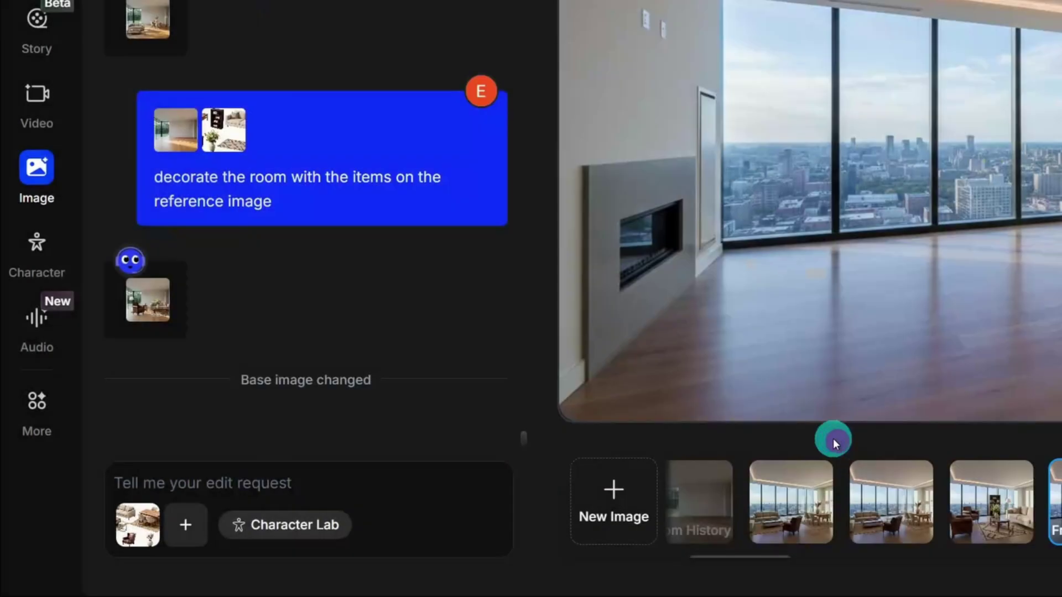
Send the request 'decorate the room with the items on the reference image'.
left_click(353, 486)
type("decorate the room with the items on the reference image")
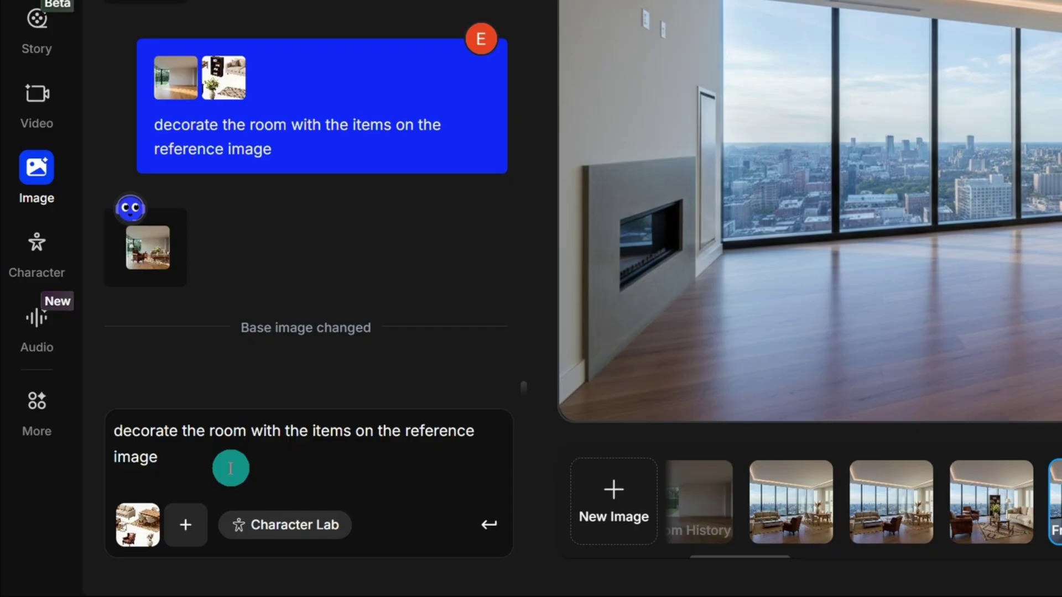
triple_click(161, 432)
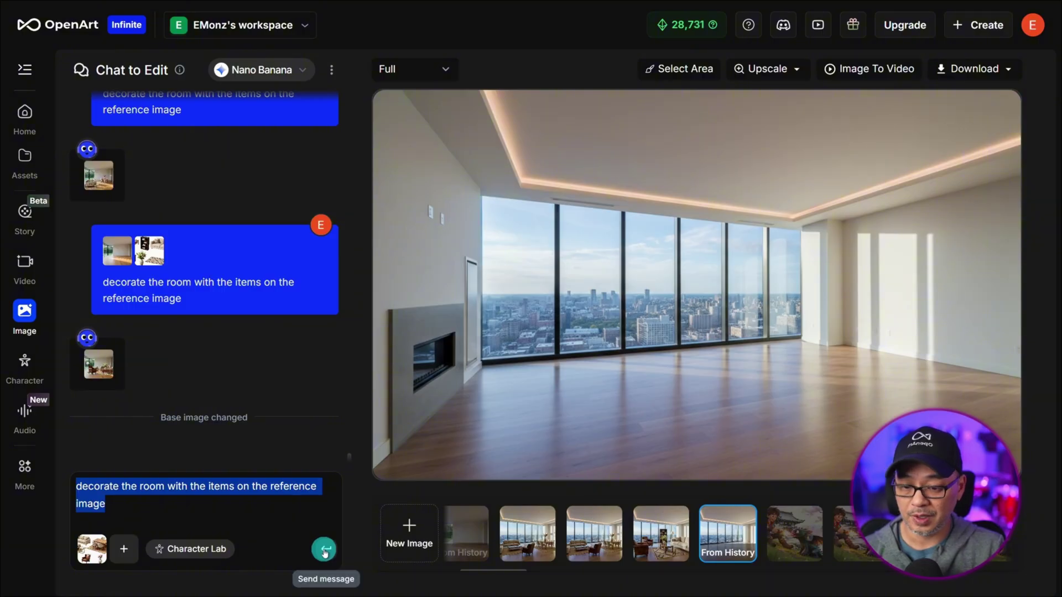
left_click(325, 550)
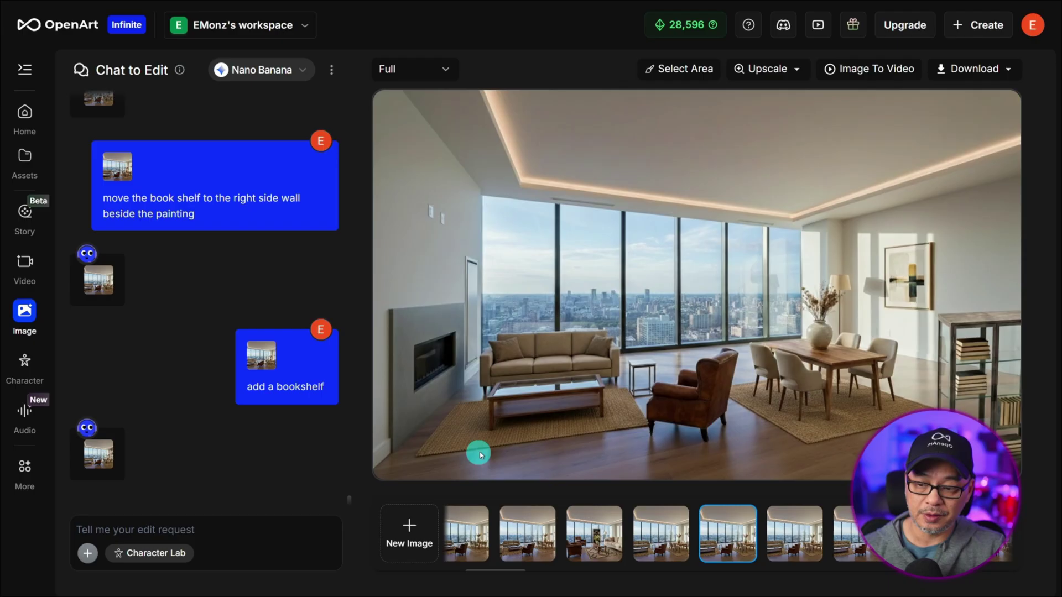
Paste 'move the bookshelf to the wall beside the painting' into the edit request box.
left_click(250, 529)
type("move the bookshelf to the wall beside the painting")
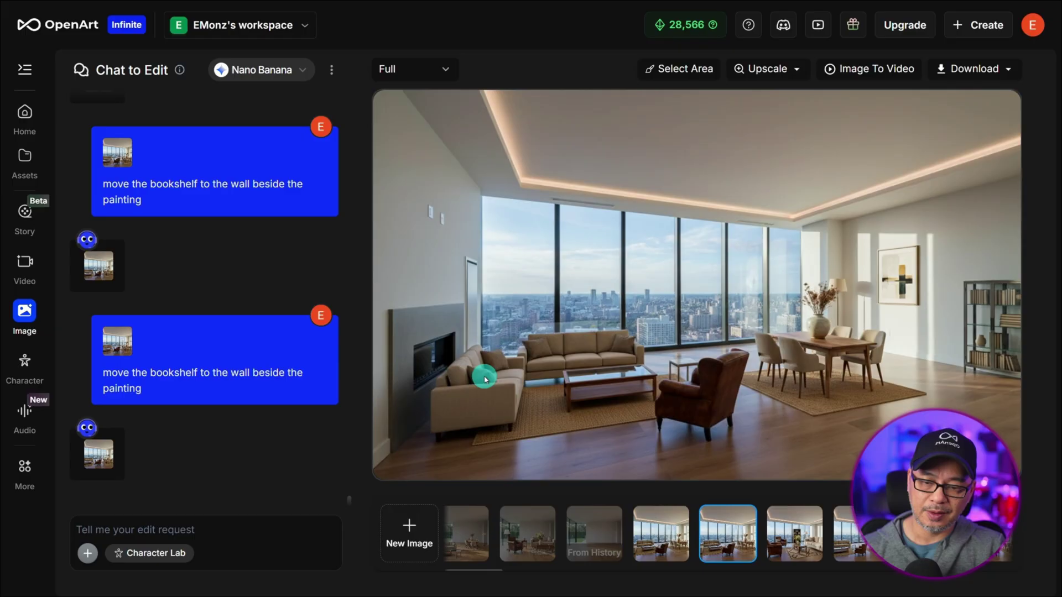
Mask the sofa beside the fireplace and send the request 'remove the couch'.
left_click(692, 73)
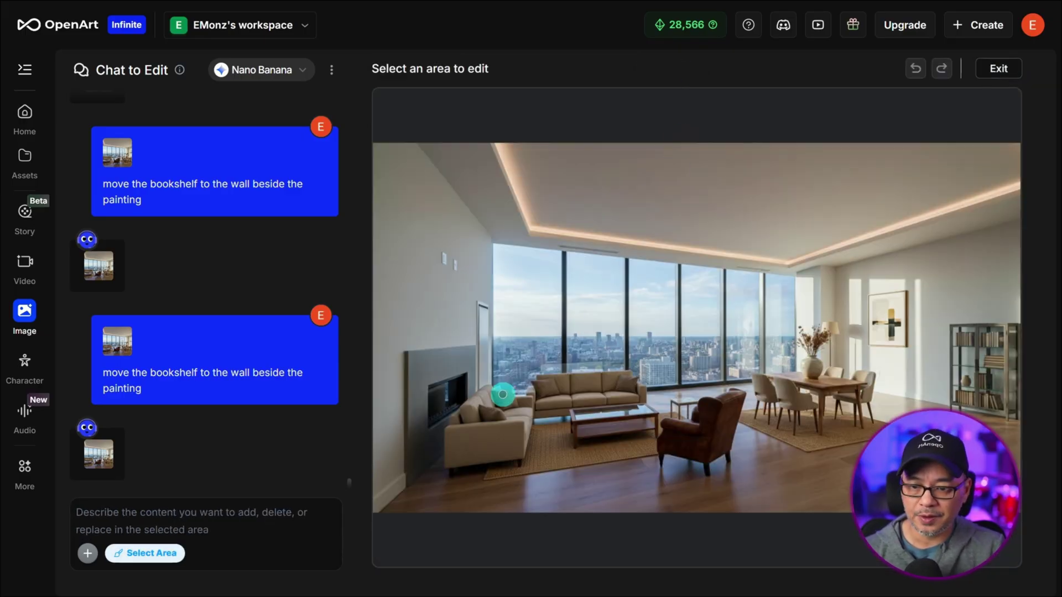
left_click_drag(502, 393, 492, 444)
left_click(268, 519)
type("remove the couch")
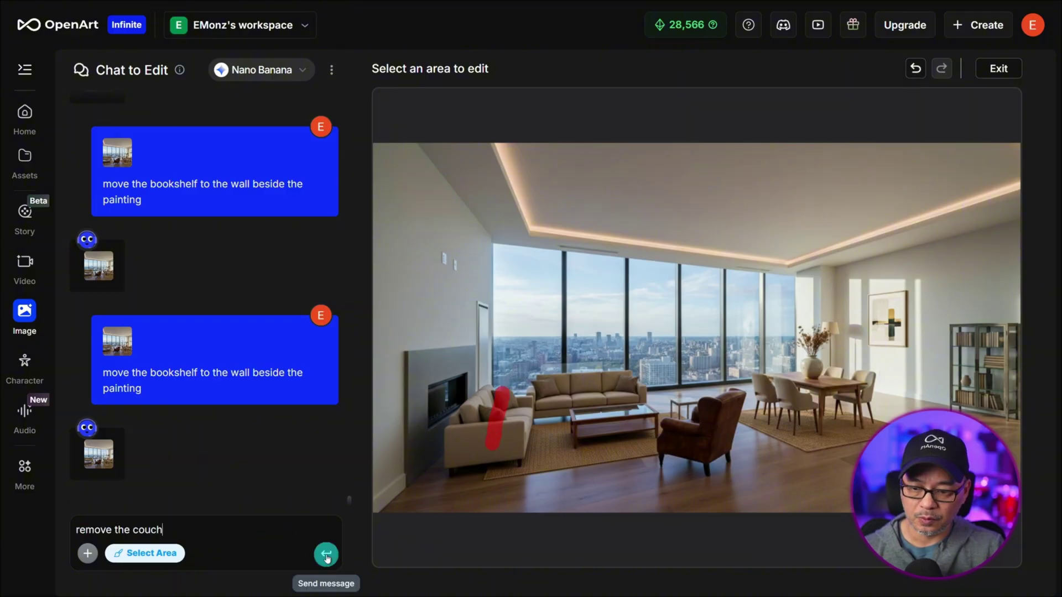
left_click(325, 554)
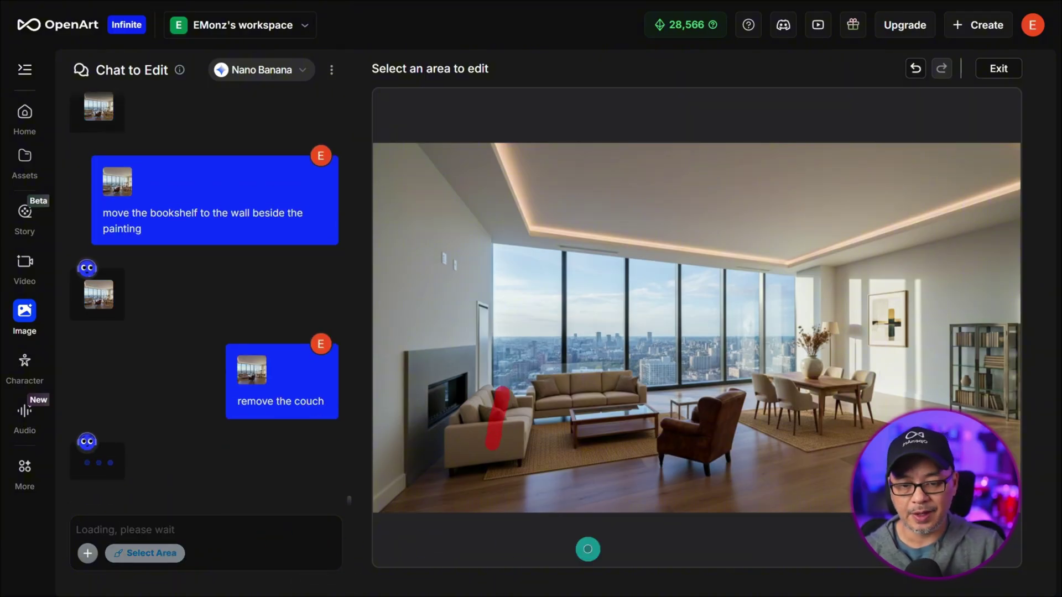